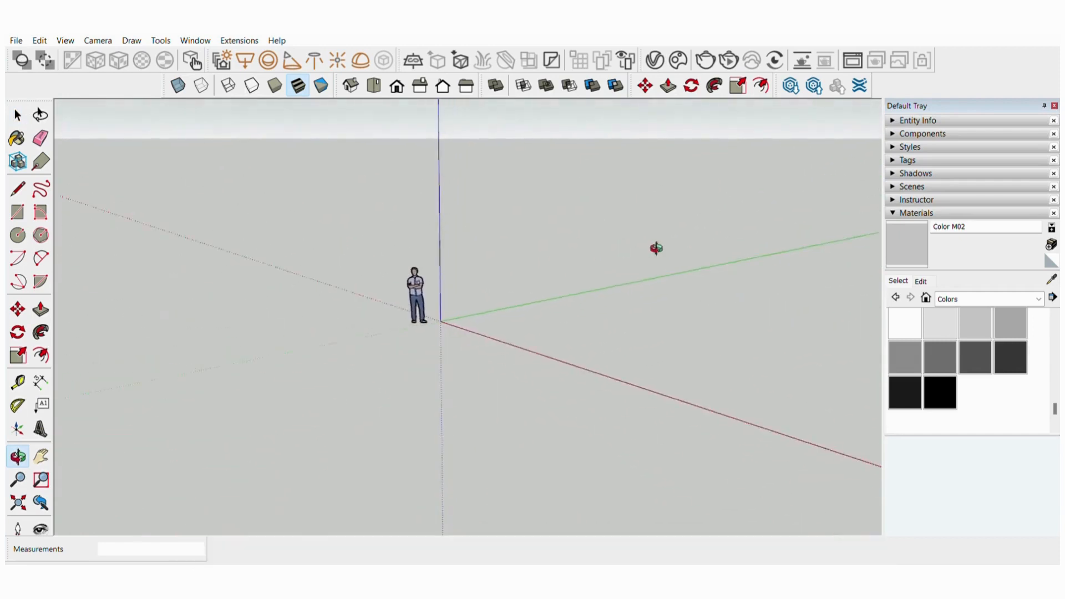
# Draw a closed 15' by 15' square on the ground from the origin with the Line tool, aligned to the red and green axes.
pyautogui.scroll(5, 570, 301)
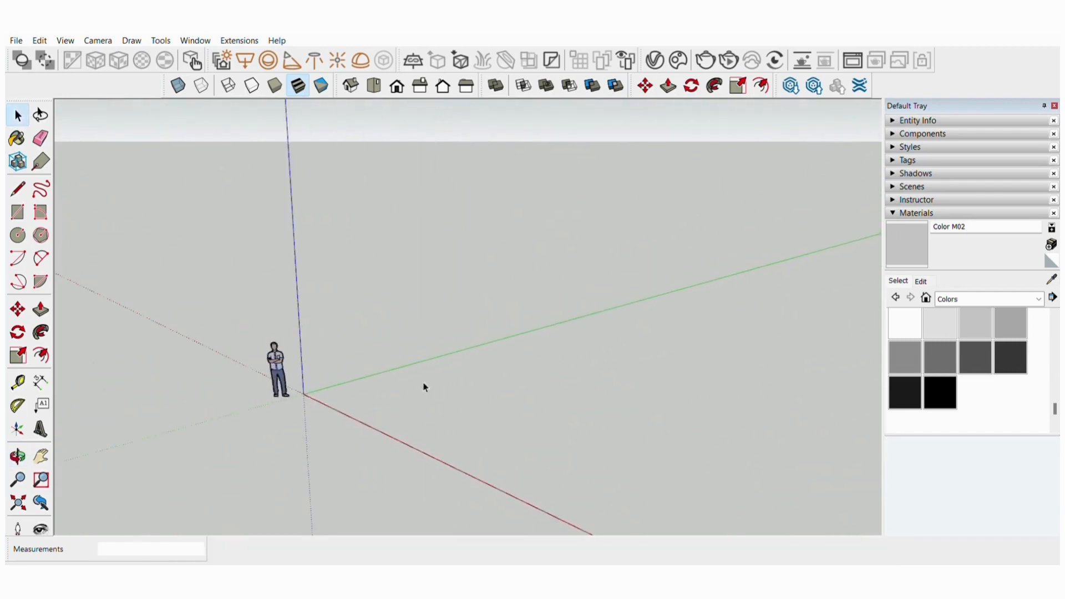
pyautogui.moveTo(416, 385)
pyautogui.mouseDown(button='middle')
pyautogui.moveTo(421, 375)
pyautogui.moveTo(527, 385)
pyautogui.moveTo(432, 299)
pyautogui.moveTo(423, 369)
pyautogui.mouseUp(button='middle')
pyautogui.click(17, 188)
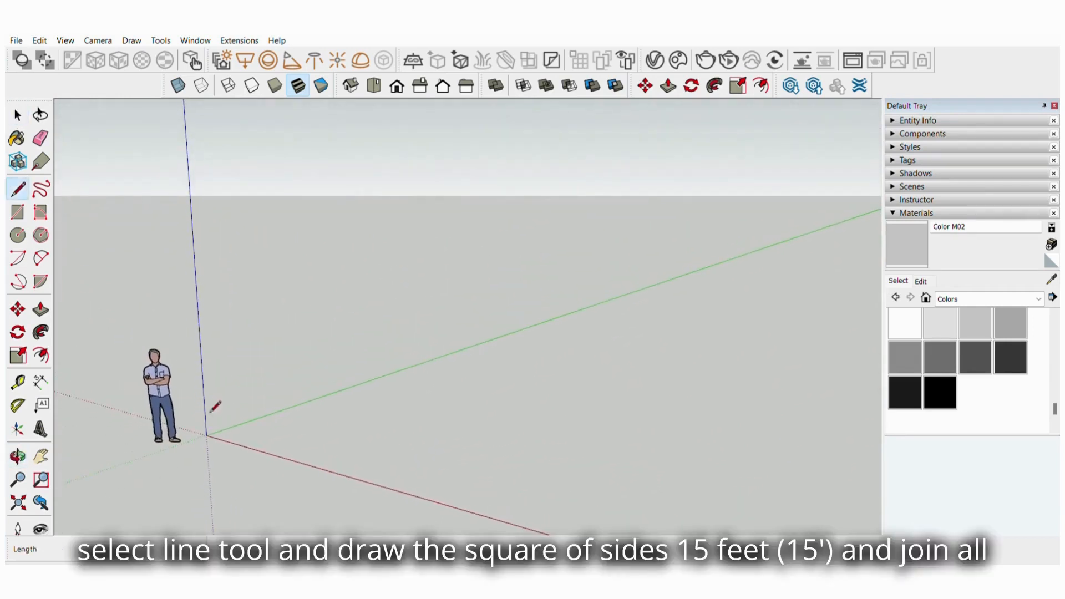
pyautogui.moveTo(215, 407); pyautogui.dragTo(237, 445, button='middle')
pyautogui.click(209, 434)
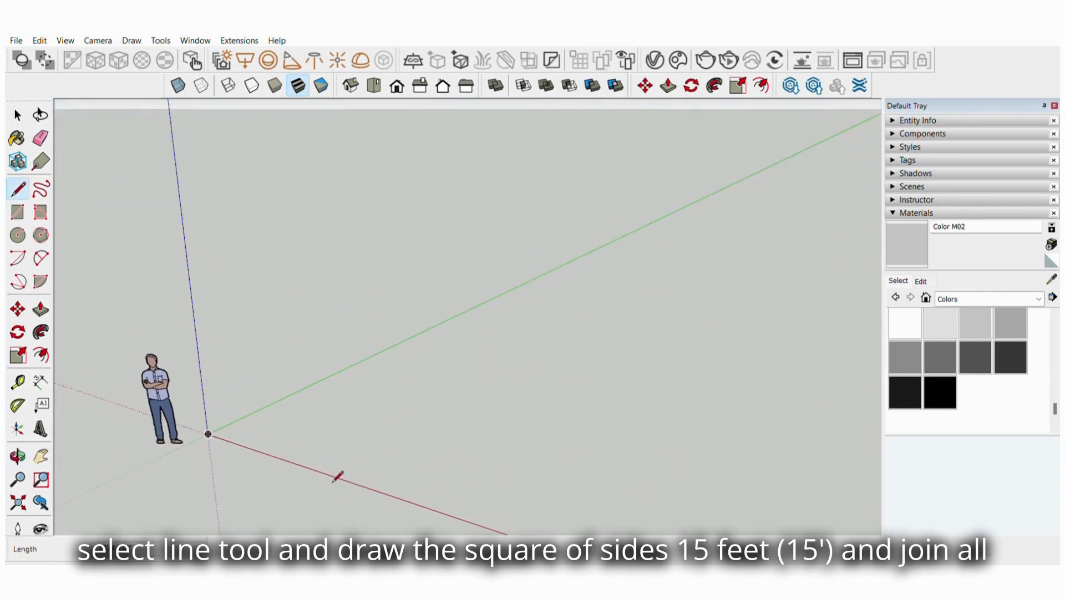
pyautogui.write("15'")
pyautogui.press('Return')
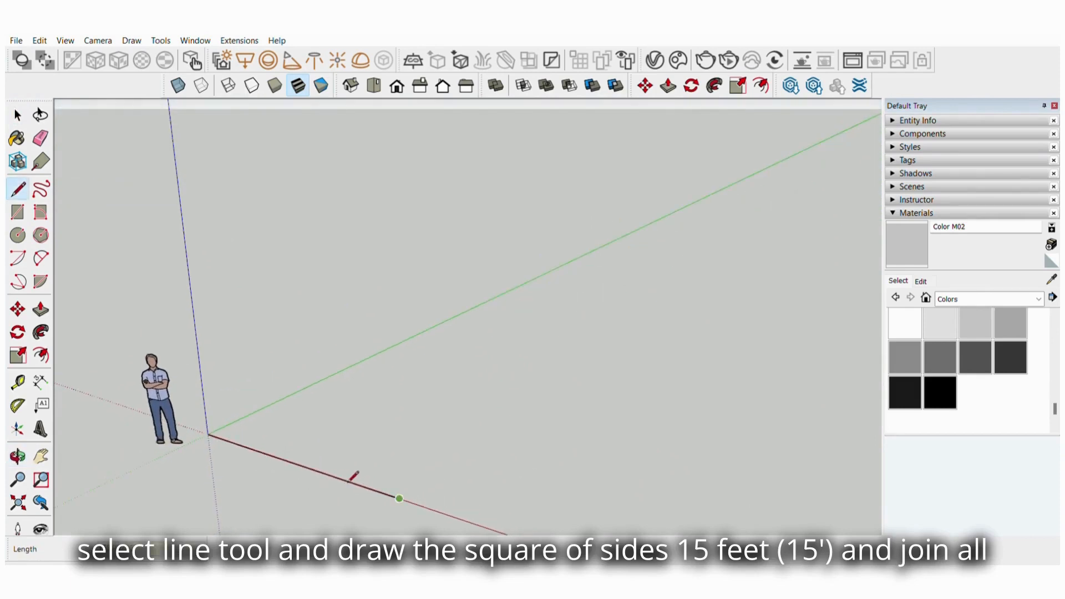
pyautogui.click(522, 400)
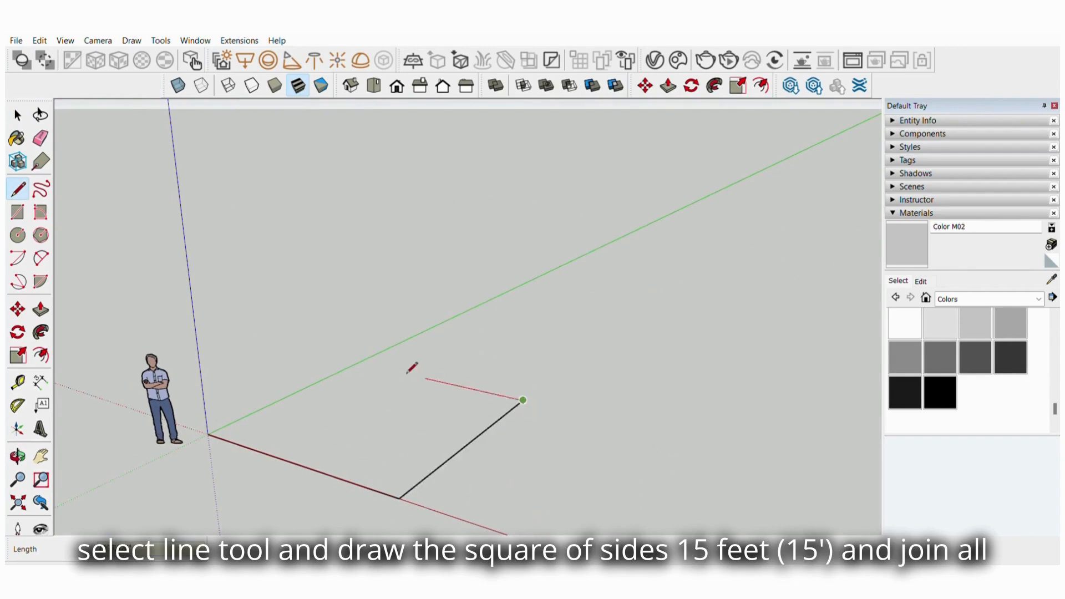
pyautogui.write("15'")
pyautogui.press('Return')
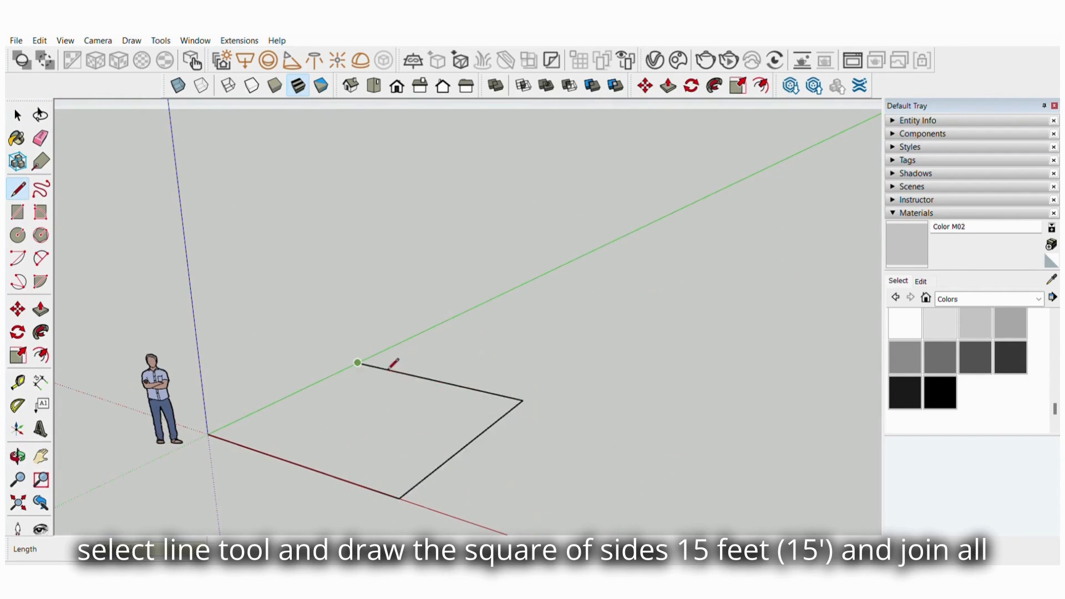
pyautogui.click(208, 434)
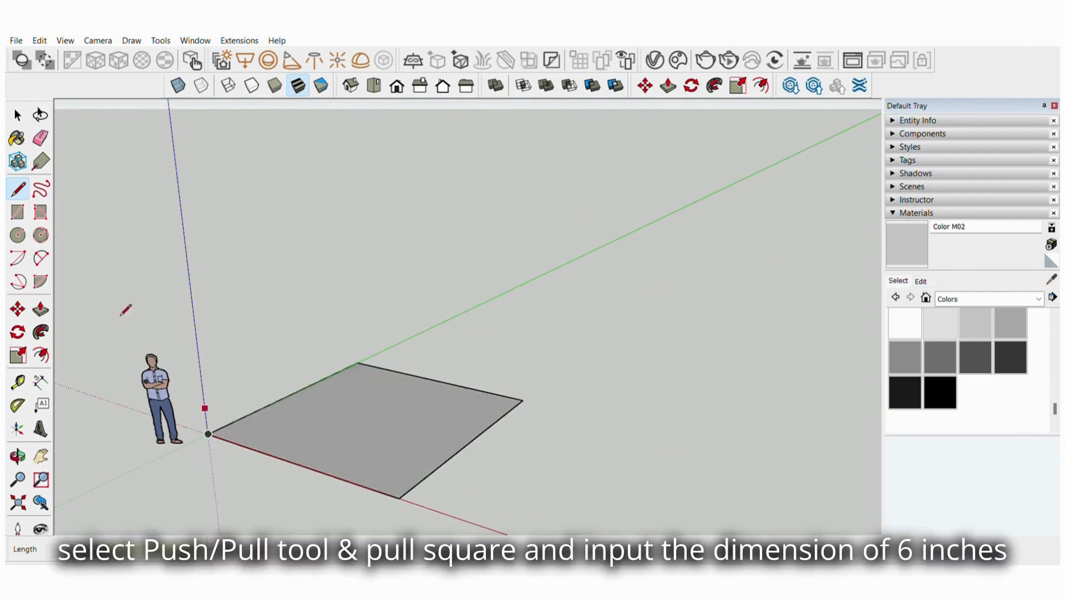
# Pull the square face up 6" with Push/Pull to form the floor slab.
pyautogui.click(40, 309)
pyautogui.click(345, 420)
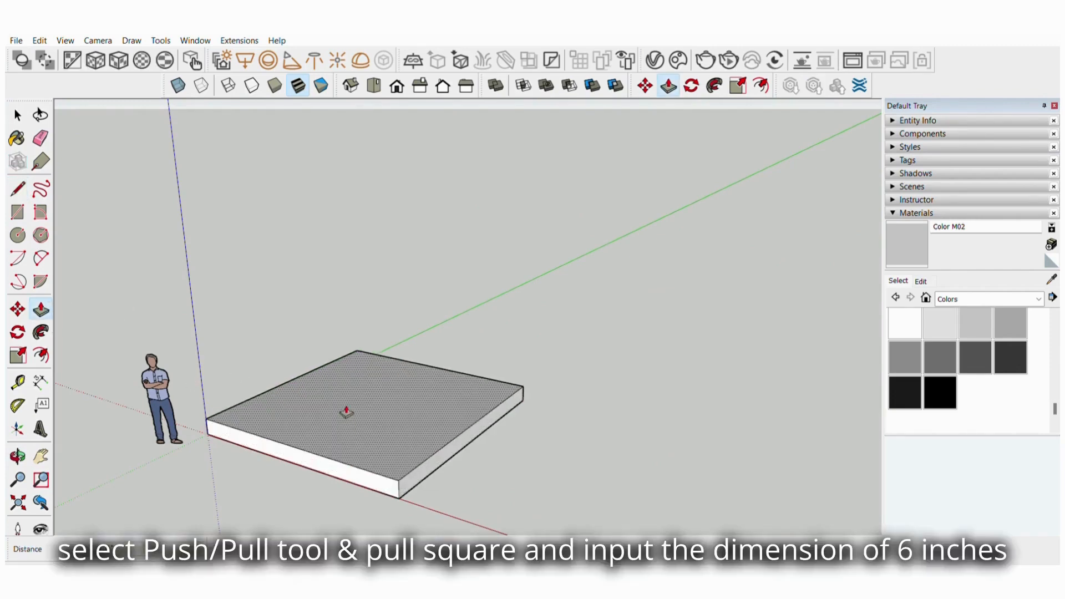
pyautogui.write('6')
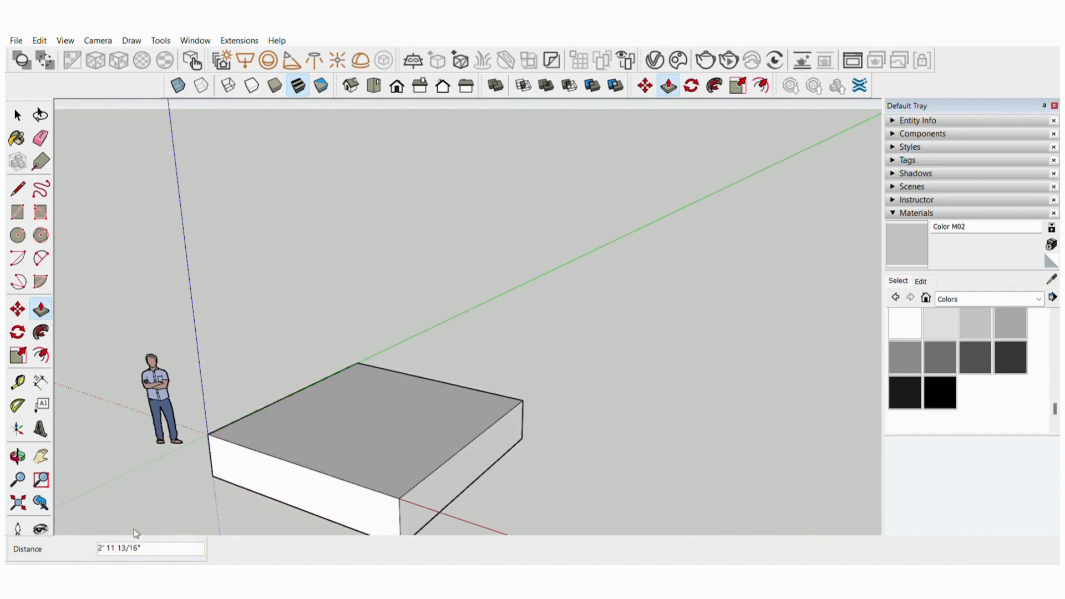
pyautogui.write('6')
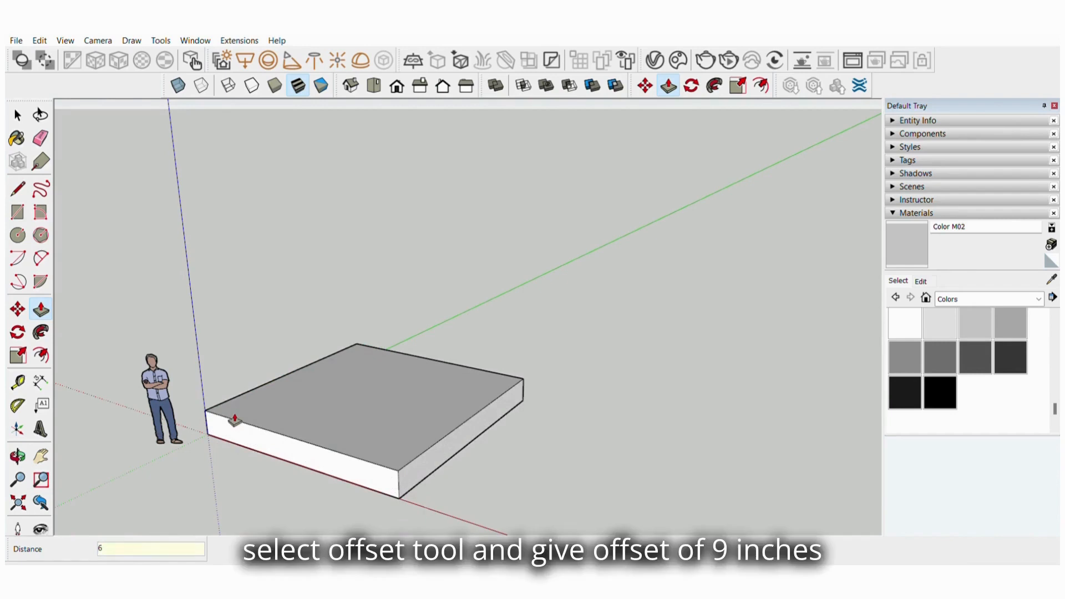
pyautogui.press('Return')
# Offset the outline of the slab's upper face inward by 9".
pyautogui.press('f')
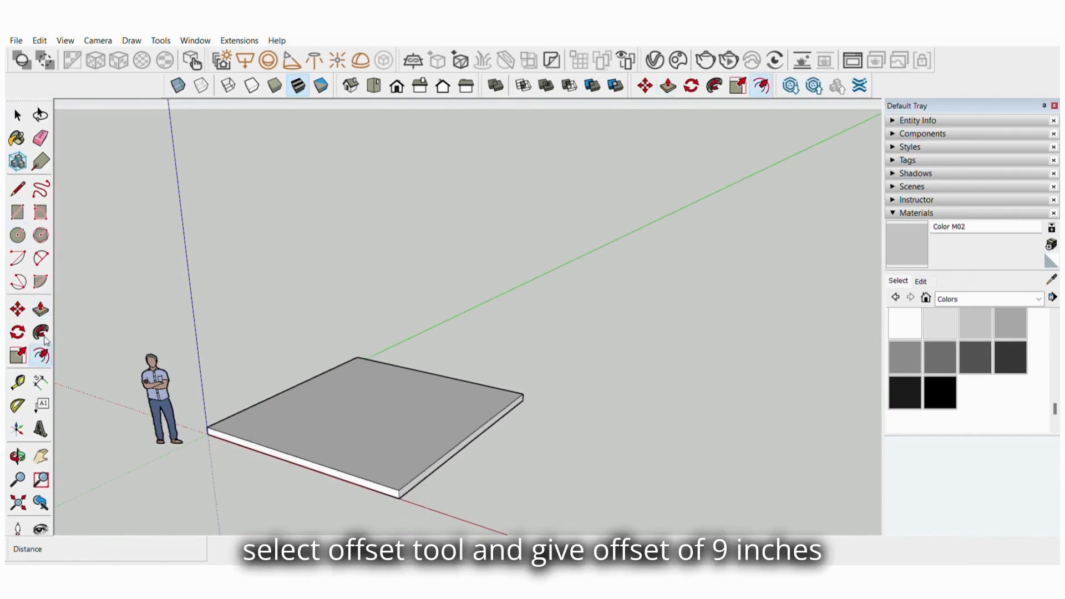
pyautogui.click(327, 424)
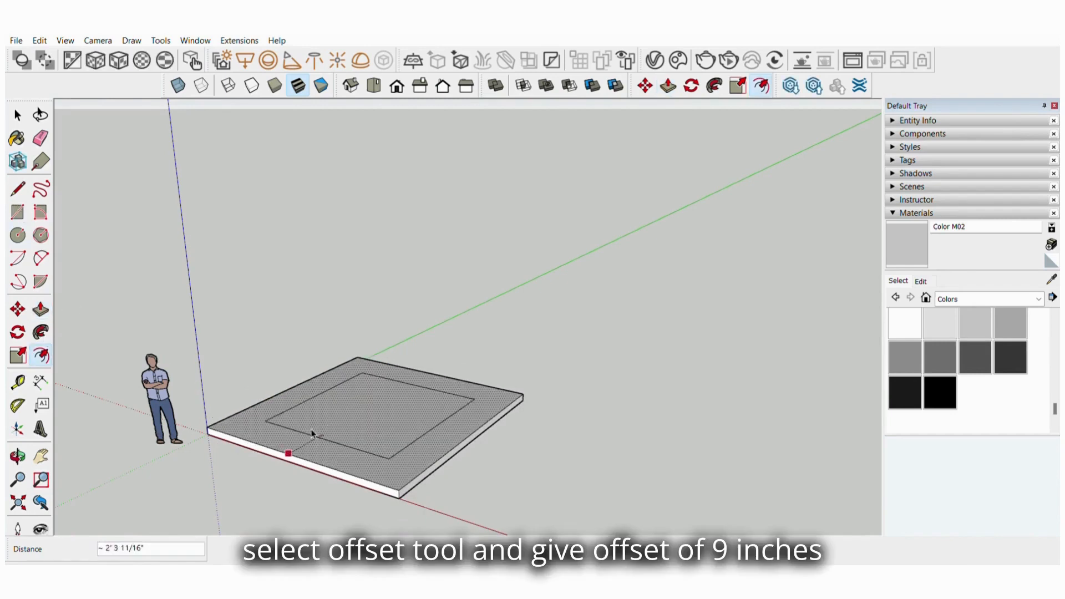
pyautogui.write('9')
pyautogui.press('Return')
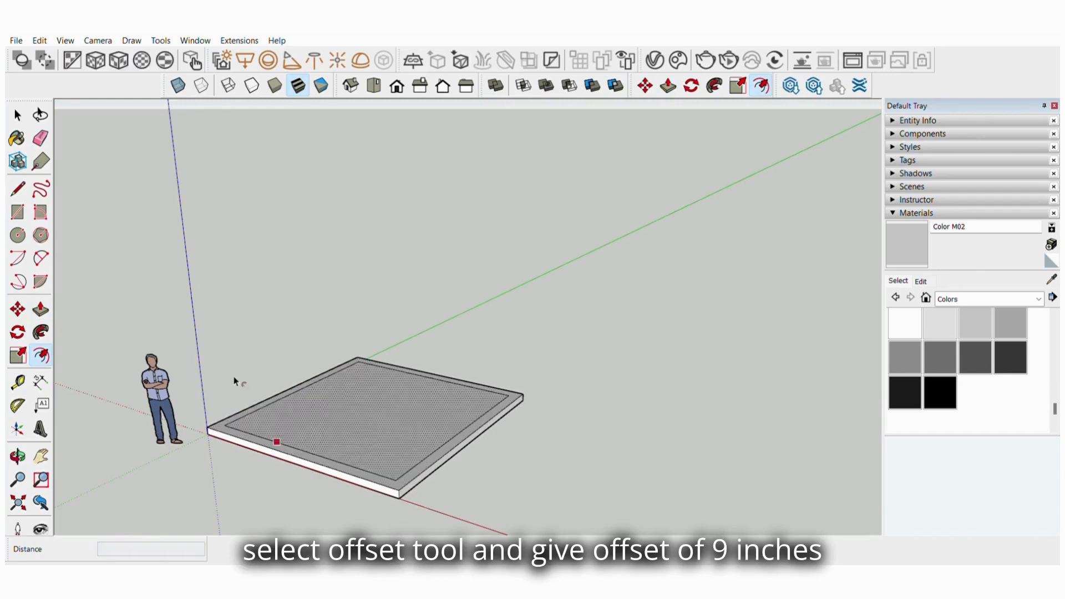
# Extend the inner outline's two front corners to the slab's front edge with 9" lines and erase the inner front line, leaving a U-shaped border.
pyautogui.press('p')
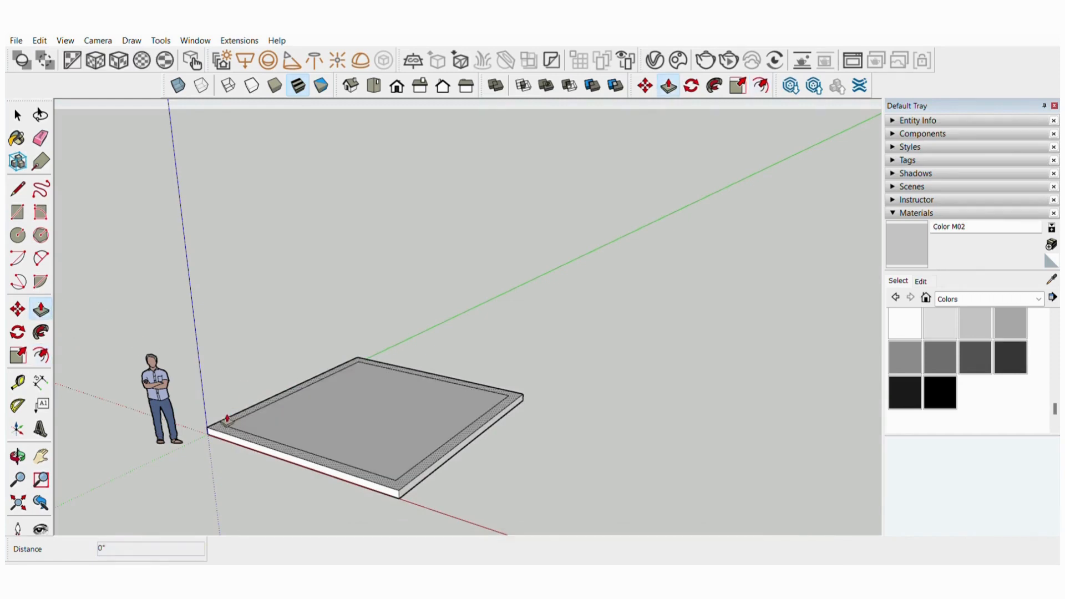
pyautogui.click(17, 187)
pyautogui.scroll(2, 226, 423)
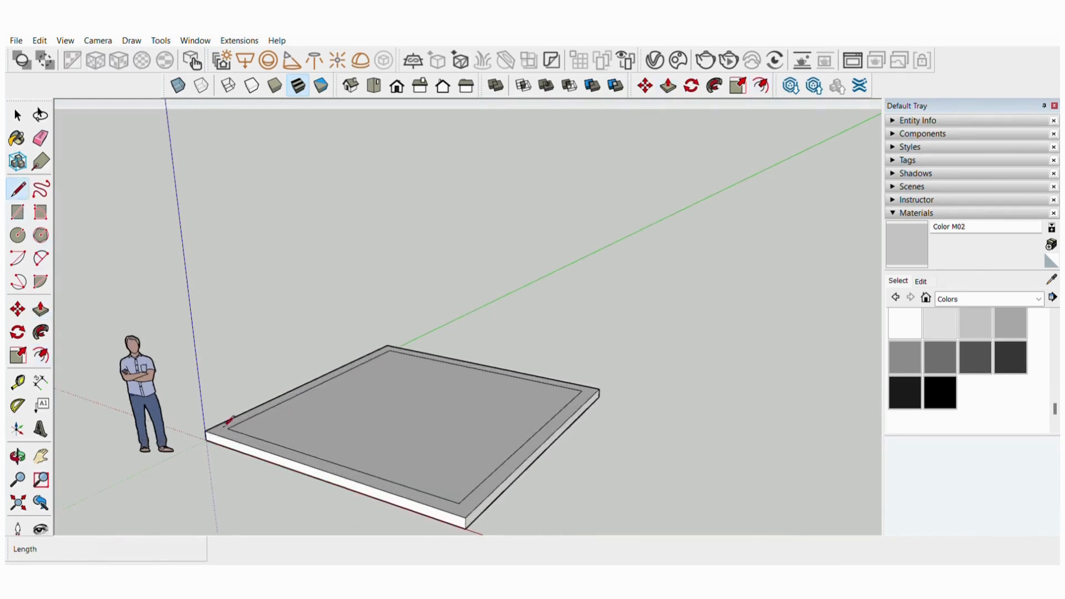
pyautogui.click(227, 428)
pyautogui.click(209, 435)
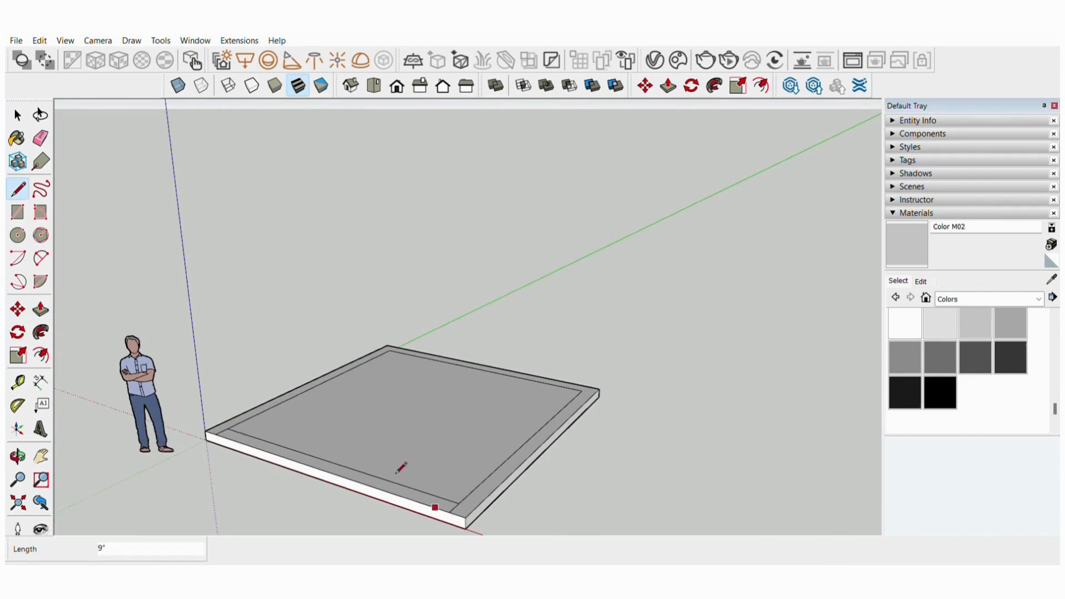
pyautogui.click(41, 136)
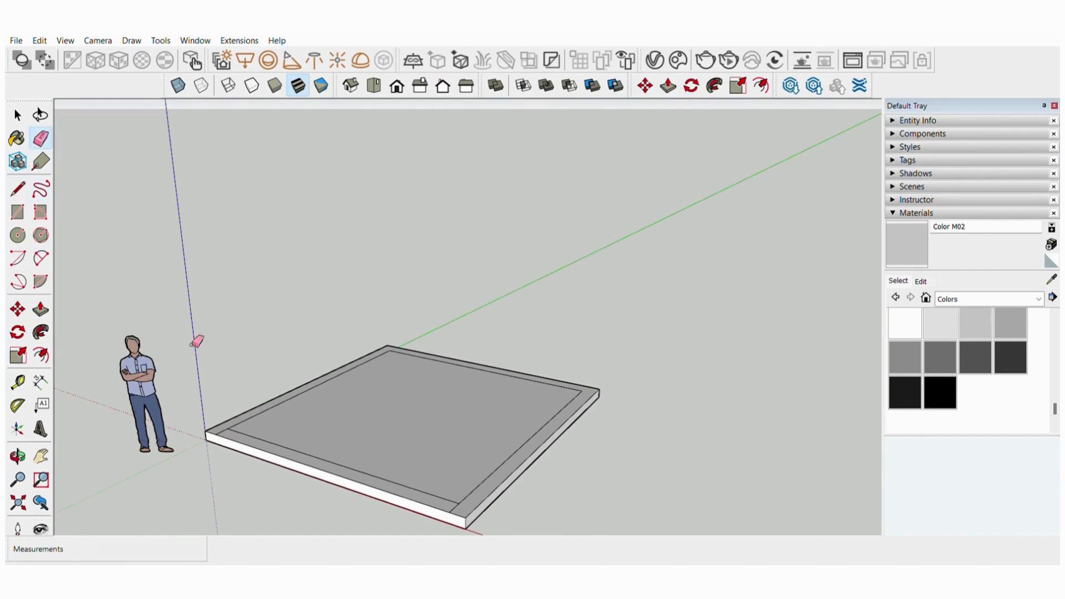
pyautogui.click(263, 437)
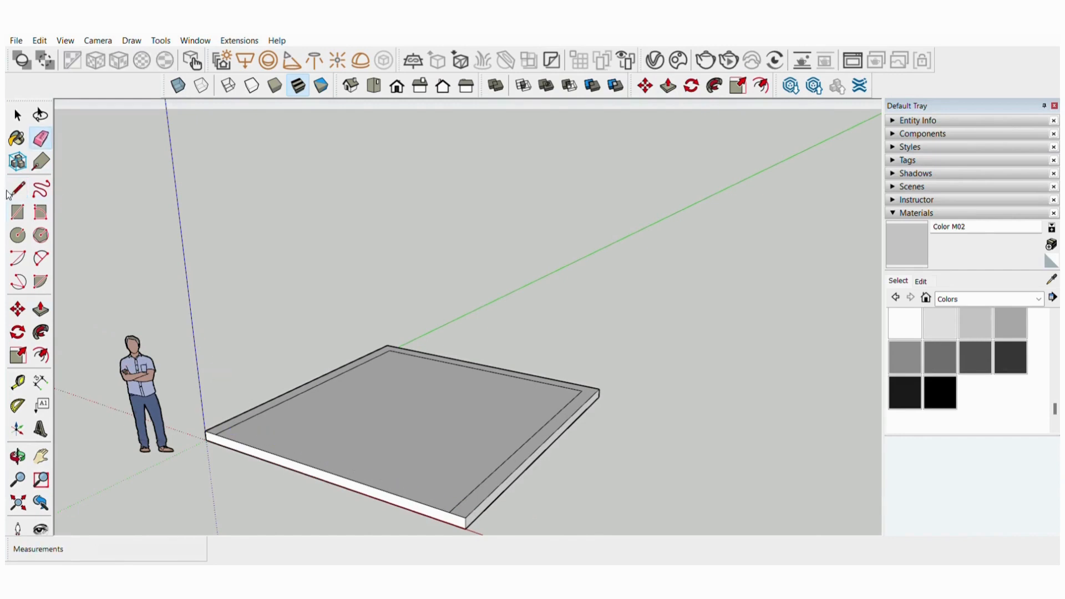
# Pull the U-shaped border up 10' with Push/Pull to form the three walls.
pyautogui.click(41, 309)
pyautogui.click(236, 419)
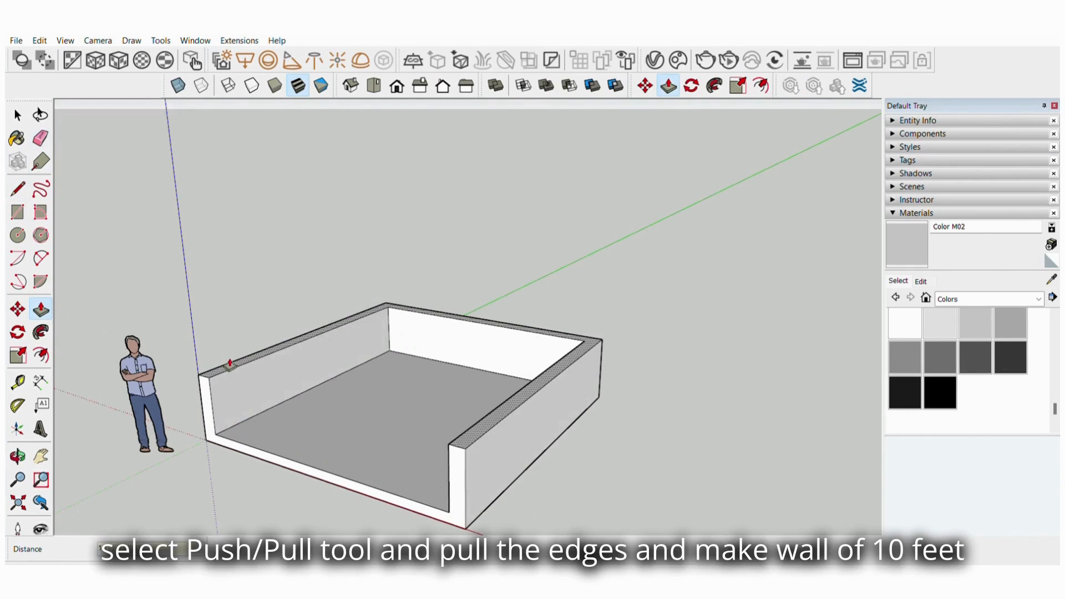
pyautogui.write("10'")
pyautogui.press('Return')
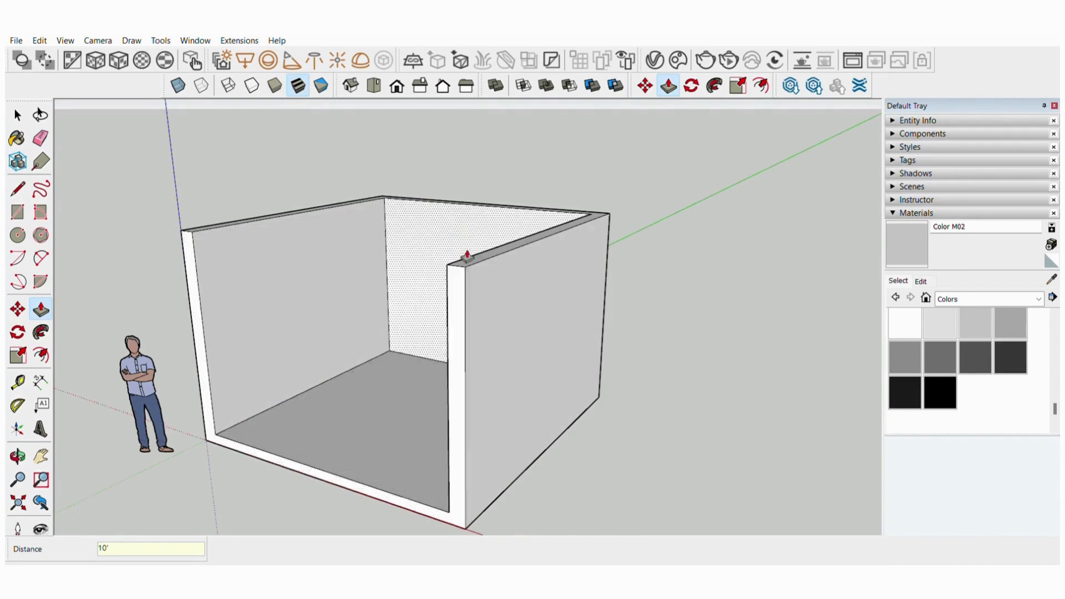
# Draw an upright rectangle 15' long and 6" high along the outer upper edge of the back wall.
pyautogui.scroll(3, 277, 200)
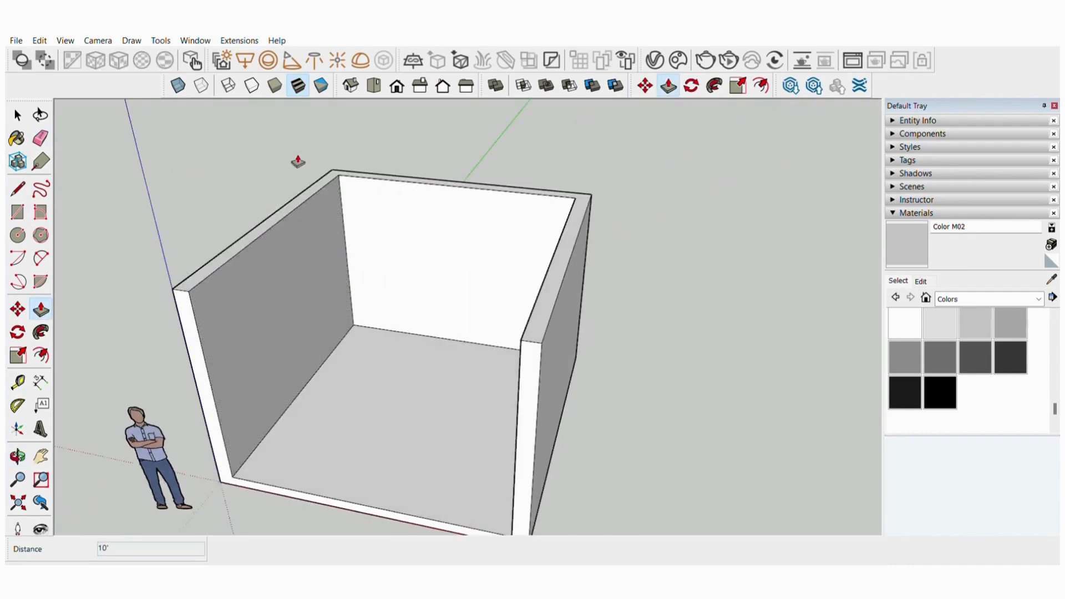
pyautogui.scroll(3, 294, 162)
pyautogui.click(17, 189)
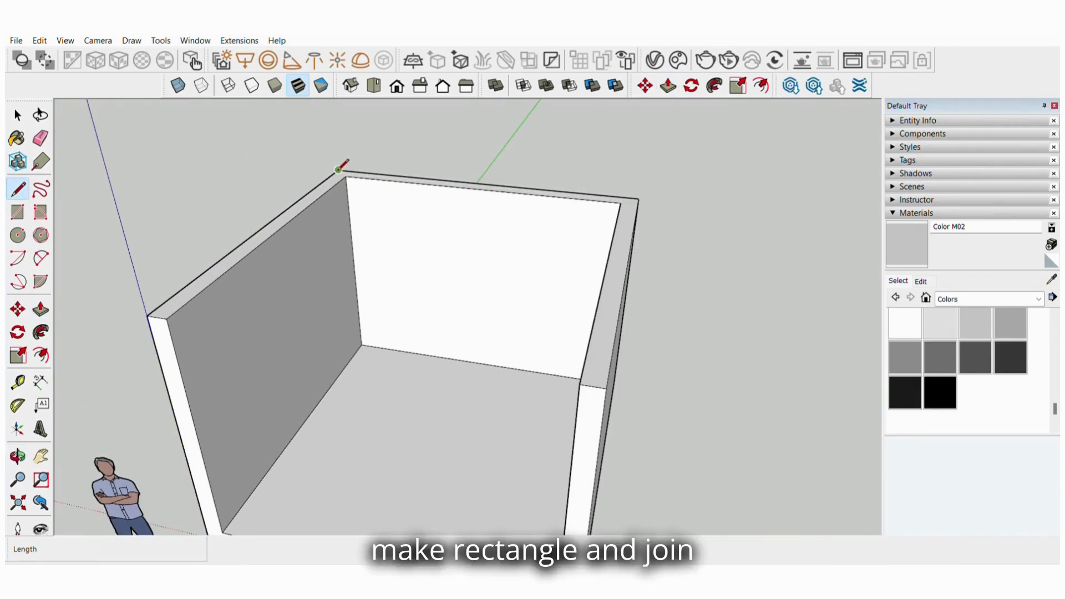
pyautogui.click(338, 169)
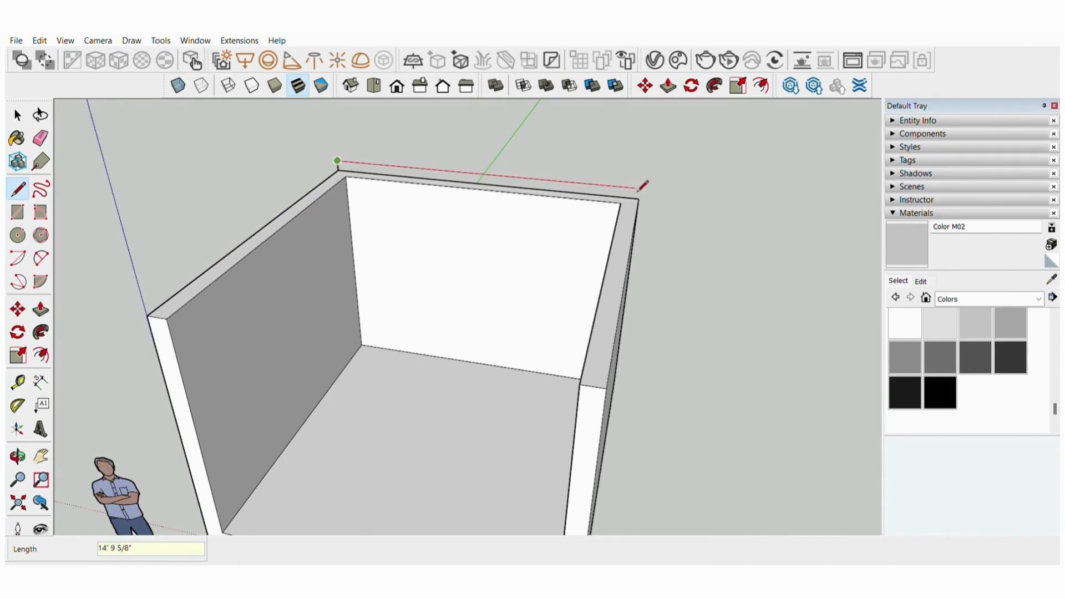
pyautogui.write('15')
pyautogui.press('Return')
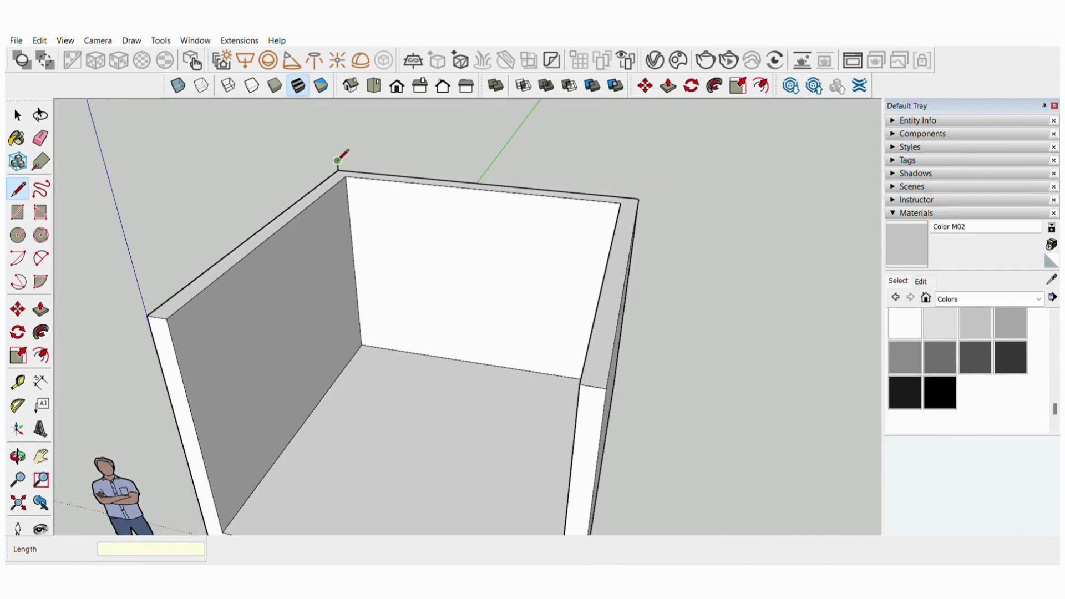
pyautogui.click(338, 160)
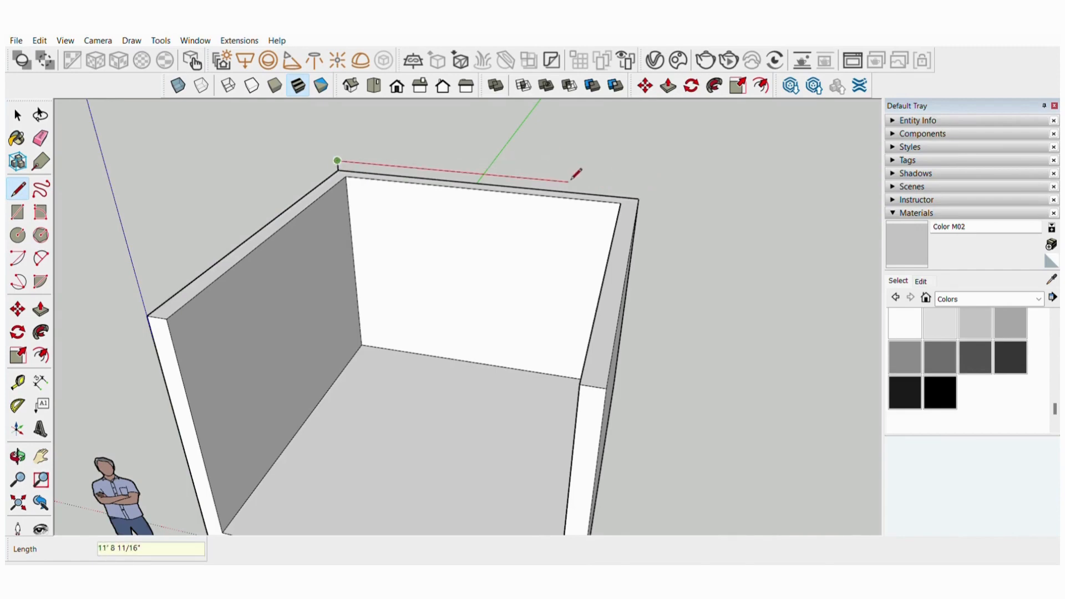
pyautogui.write("15'")
pyautogui.press('Return')
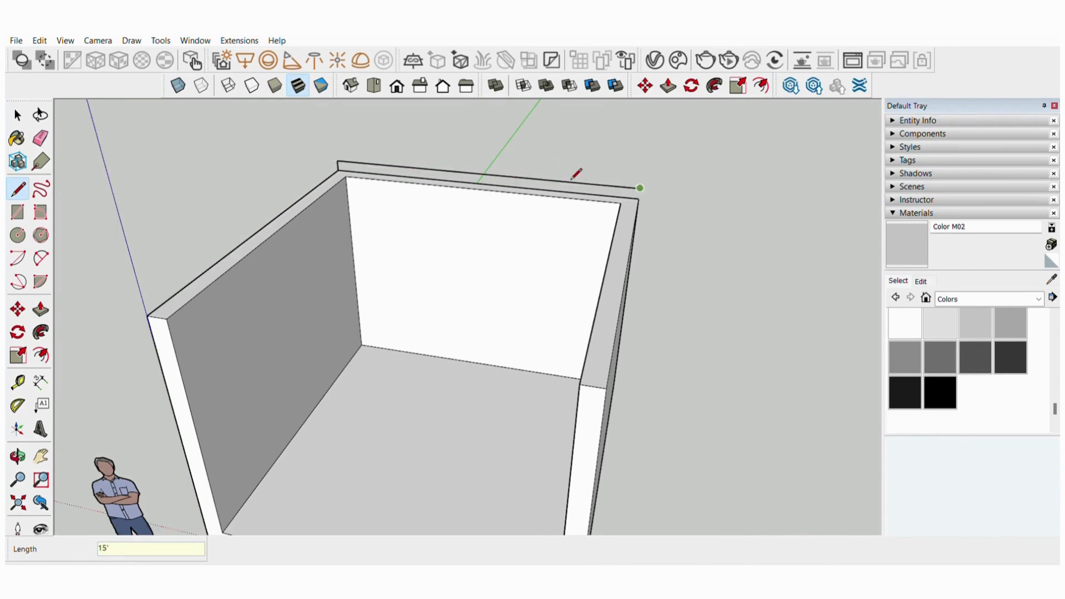
pyautogui.click(639, 198)
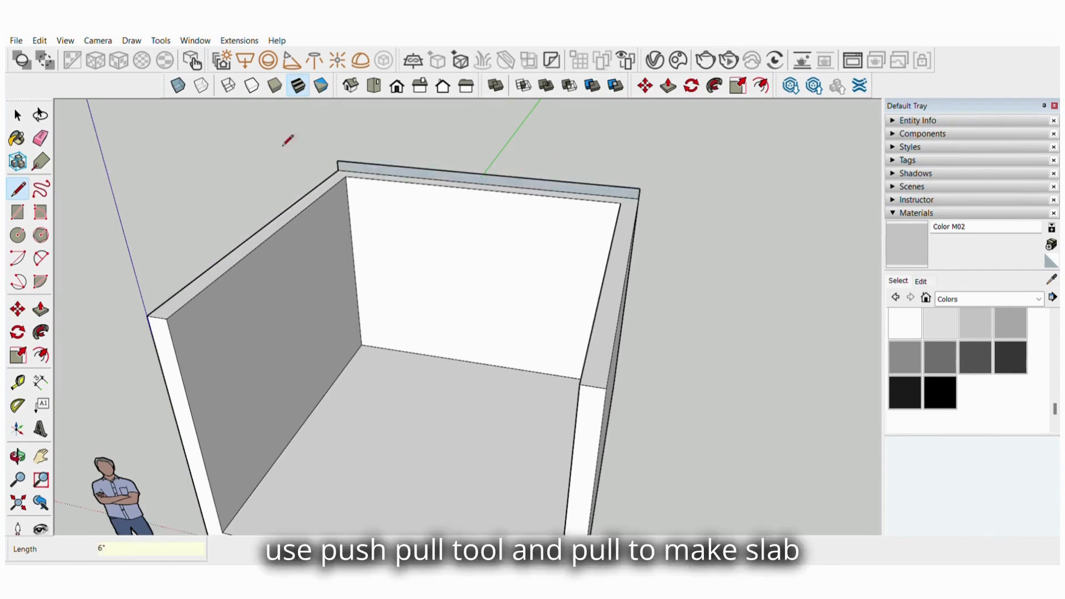
# Extrude the upright rectangle to the front of the walls as a roof slab and draw a front-to-back midline across its upper face.
pyautogui.click(41, 309)
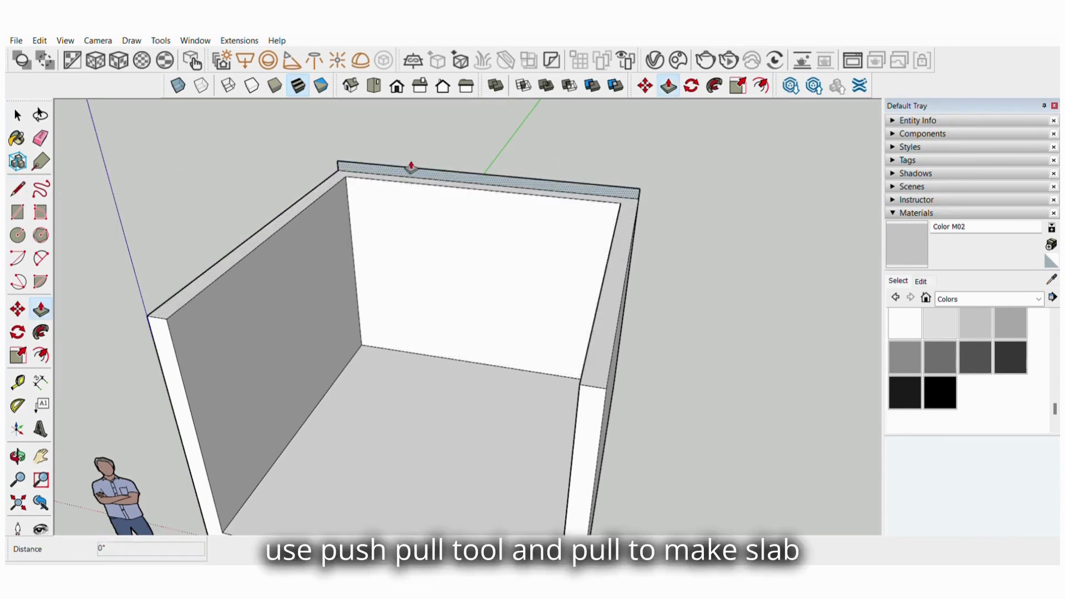
pyautogui.moveTo(411, 165); pyautogui.dragTo(197, 414)
pyautogui.click(17, 188)
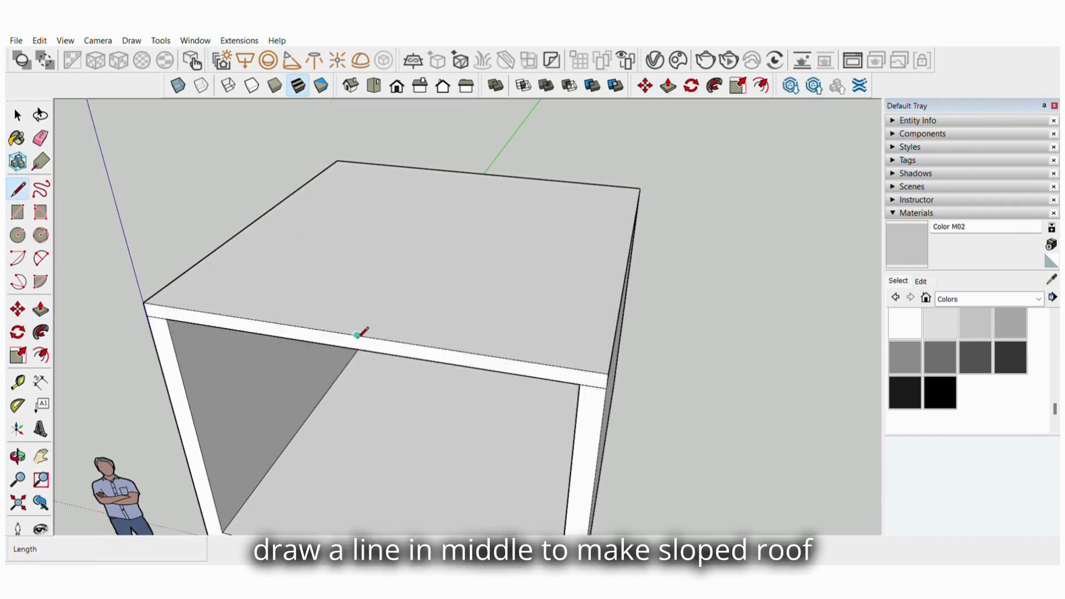
pyautogui.click(357, 335)
pyautogui.click(481, 174)
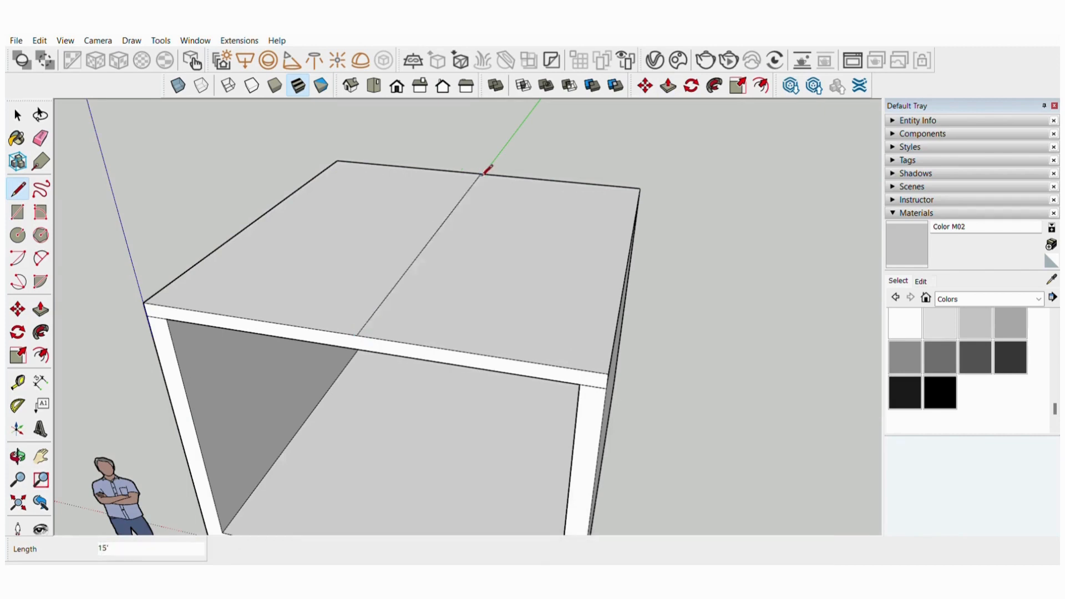
# Move the roof slab's midline up 1.5' along the blue axis to form a sloped gable roof.
pyautogui.click(20, 308)
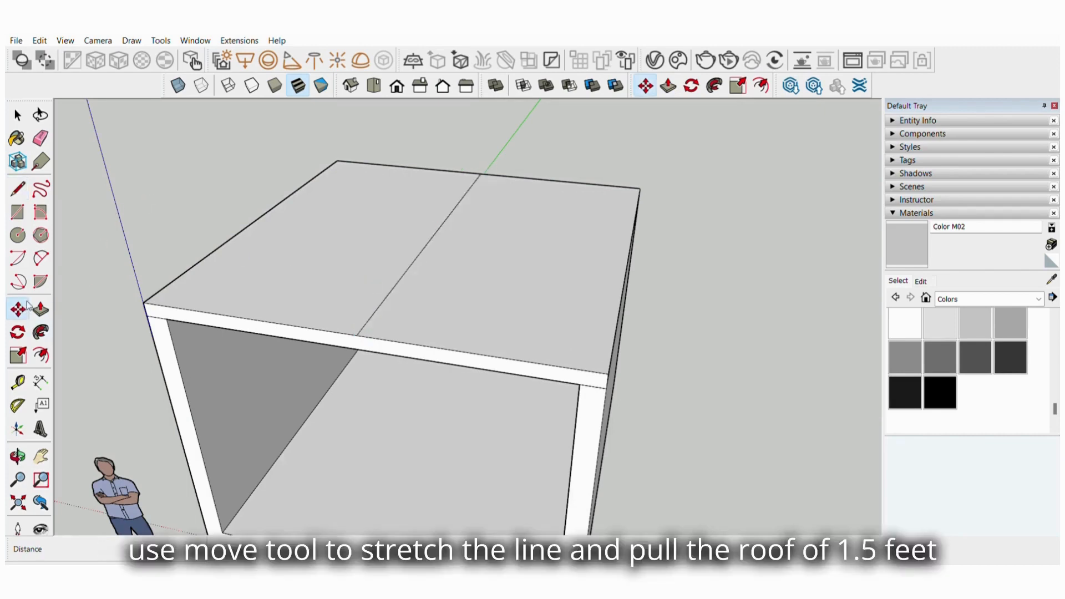
pyautogui.click(443, 231)
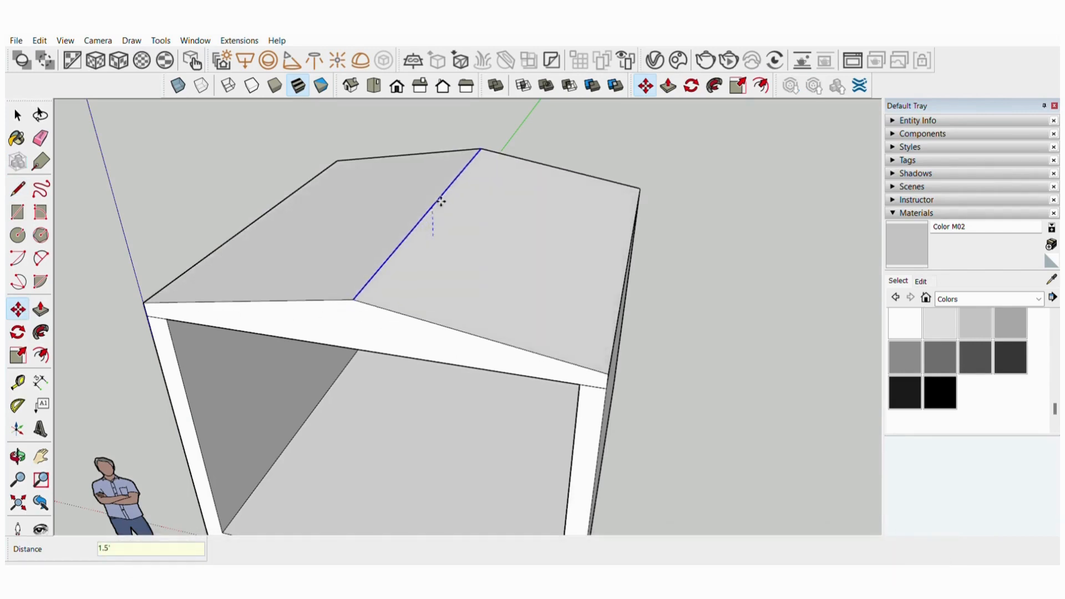
pyautogui.press('Return')
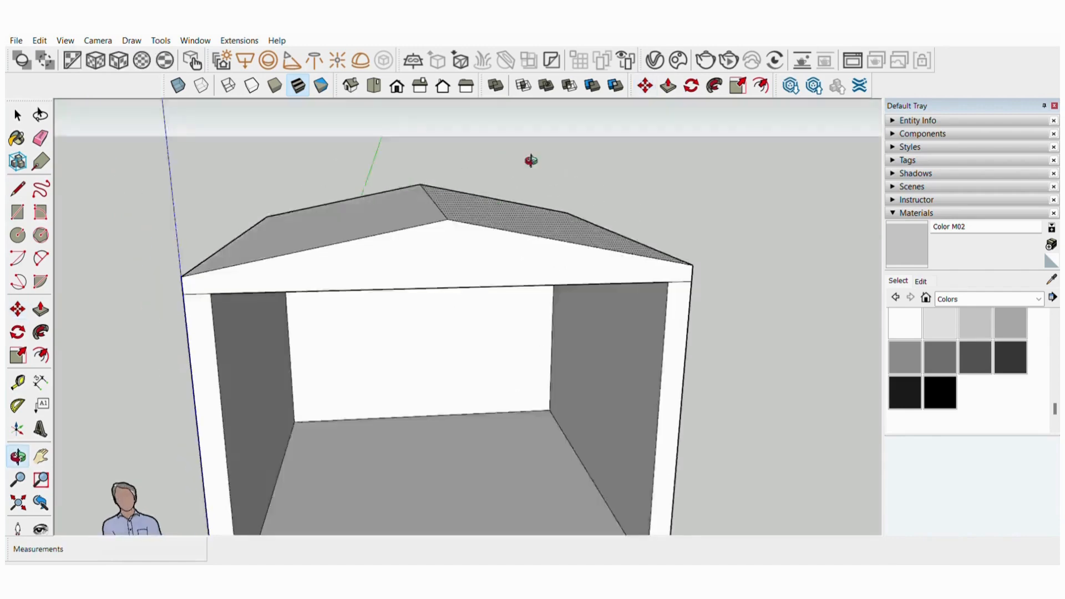
# On the front gable, draw a 6" vertical line down from the peak and sloped lines from its end to both walls' inner upper corners.
pyautogui.click(18, 188)
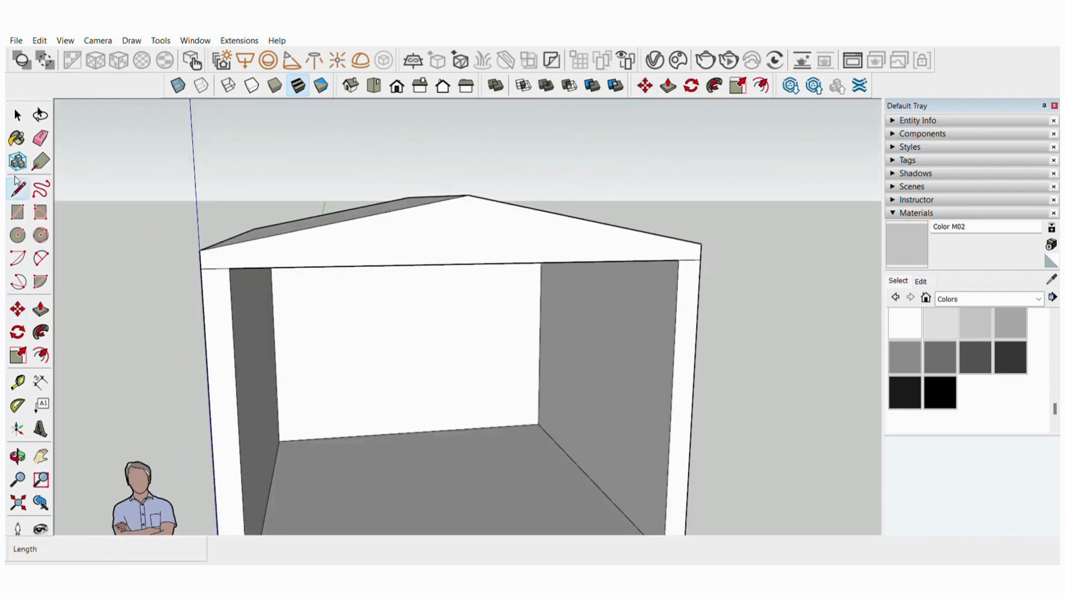
pyautogui.click(468, 196)
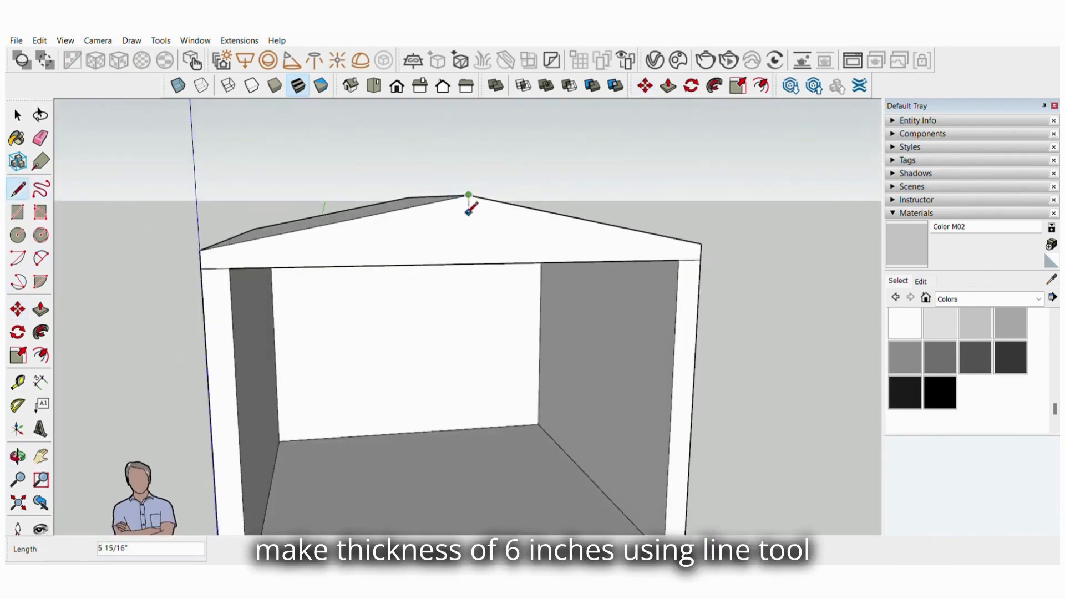
pyautogui.write('6')
pyautogui.press('Return')
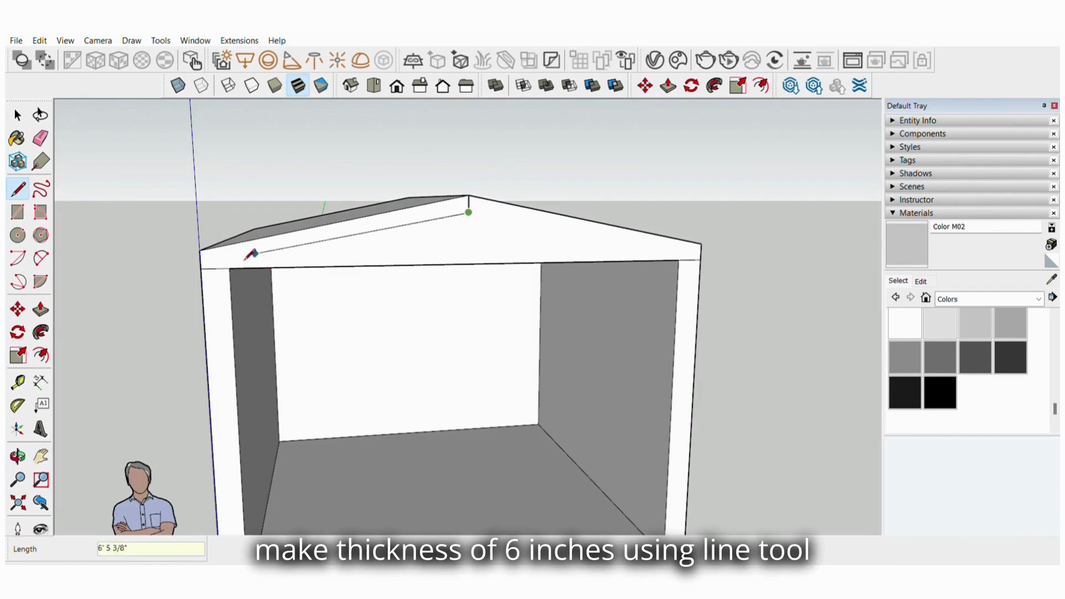
pyautogui.click(230, 268)
pyautogui.click(468, 213)
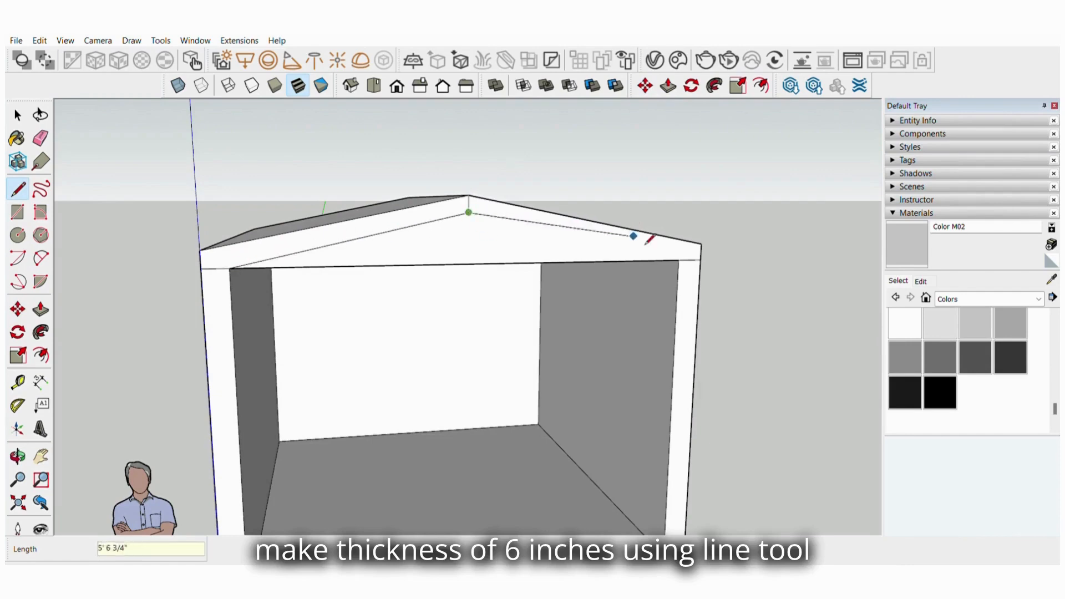
# Erase the short vertical line at the peak and push the triangular face under the roof back 14' 3".
pyautogui.click(43, 135)
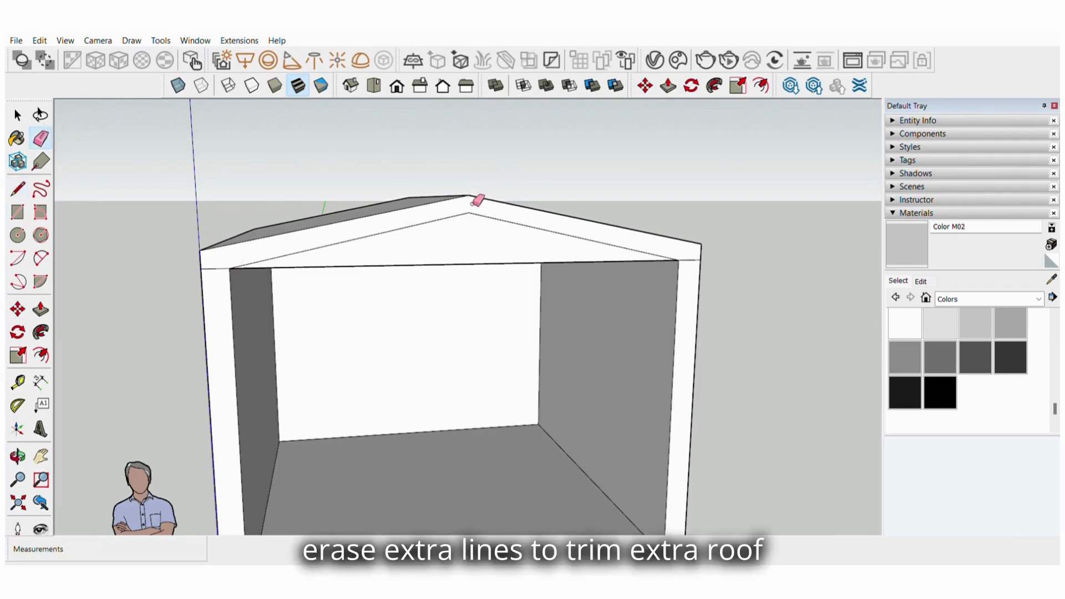
pyautogui.click(40, 309)
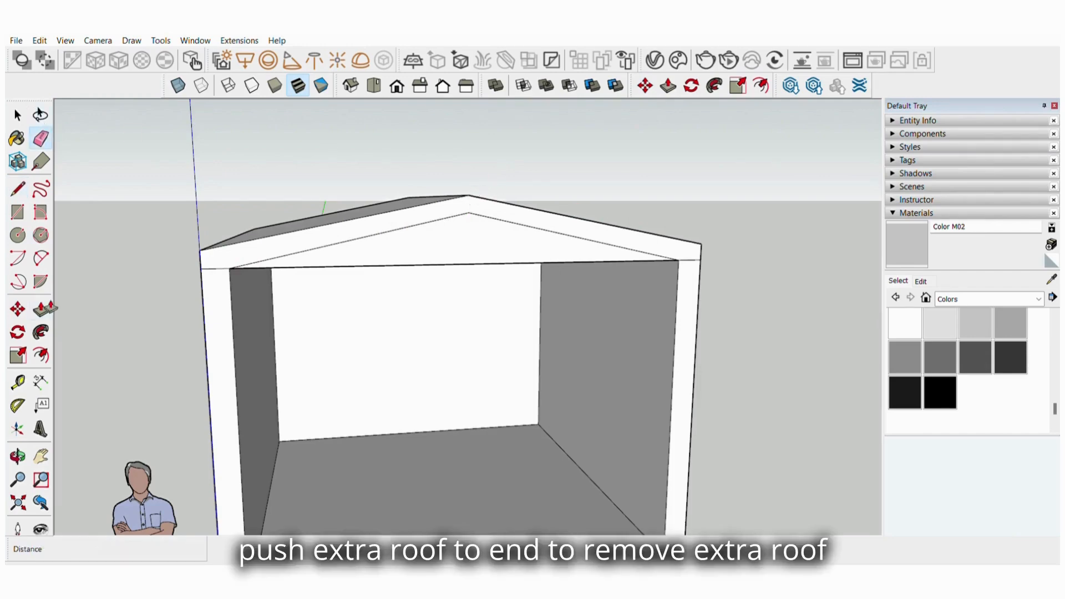
pyautogui.click(454, 242)
pyautogui.click(384, 288)
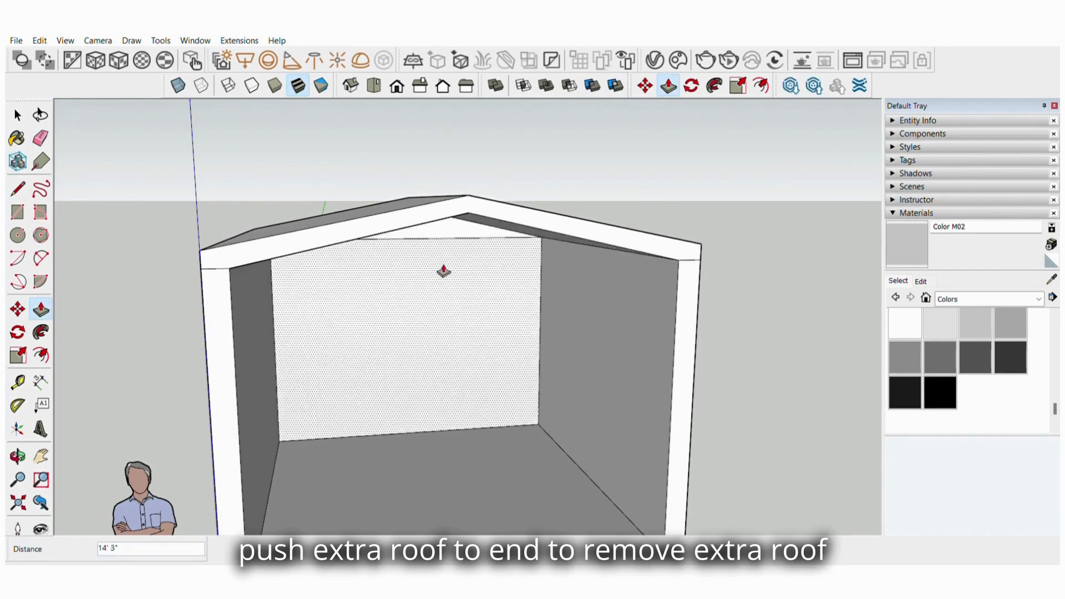
# Erase the horizontal line between the gable triangle and the back wall on the interior side.
pyautogui.moveTo(442, 272); pyautogui.dragTo(299, 235, button='middle')
pyautogui.click(41, 138)
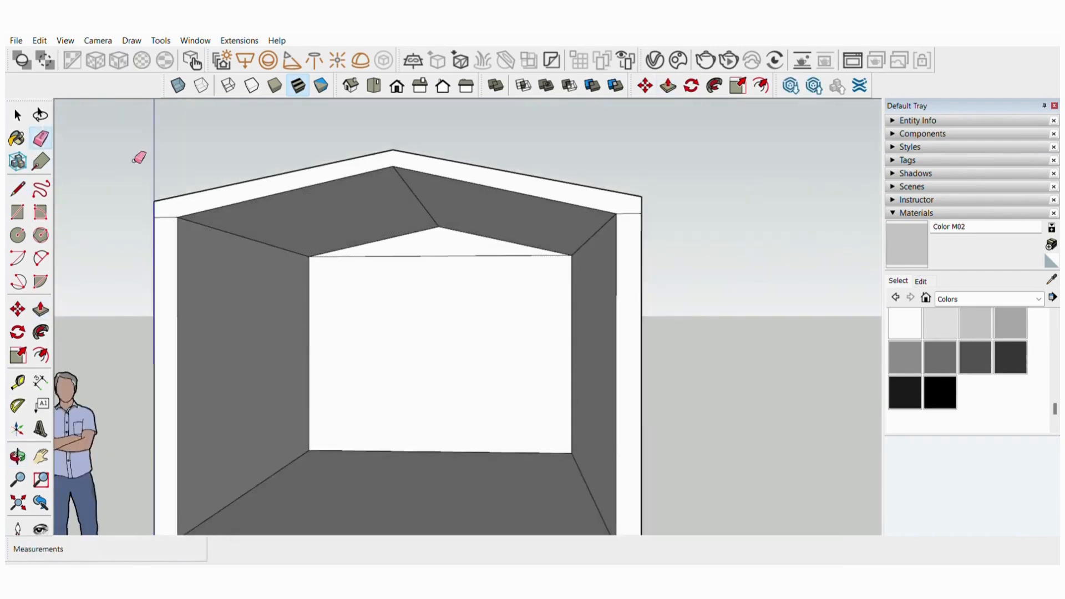
pyautogui.click(466, 257)
pyautogui.press('o')
pyautogui.scroll(-5, 465, 282)
pyautogui.moveTo(465, 282)
pyautogui.mouseDown(button='middle')
pyautogui.moveTo(467, 325)
pyautogui.moveTo(678, 312)
pyautogui.moveTo(565, 351)
pyautogui.mouseUp(button='middle')
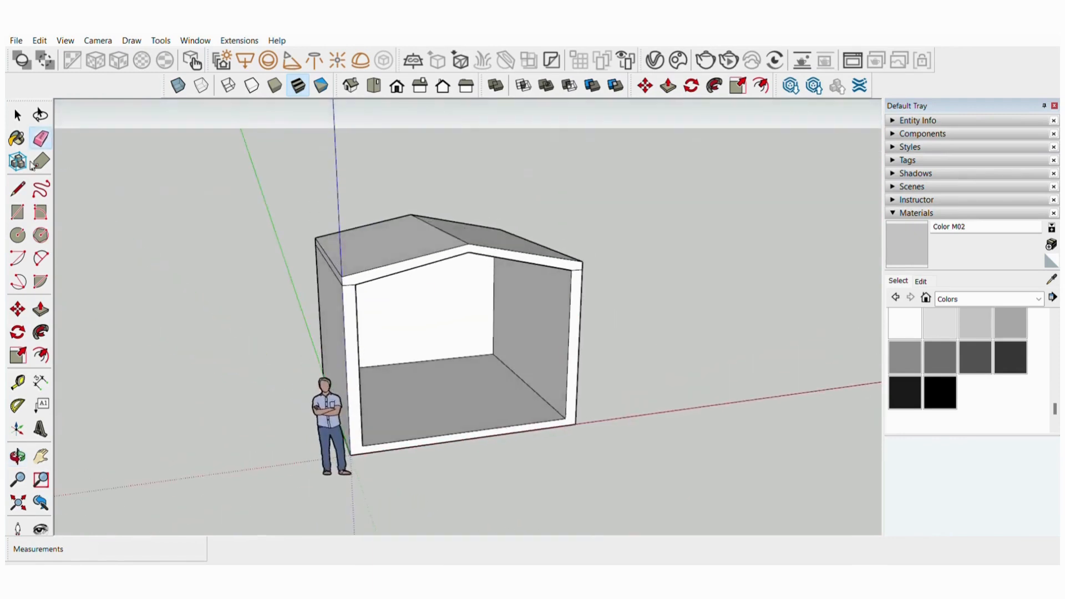
# Pull the roof's front face outward 1' with Push/Pull to form the front overhang.
pyautogui.click(49, 308)
pyautogui.scroll(3, 440, 281)
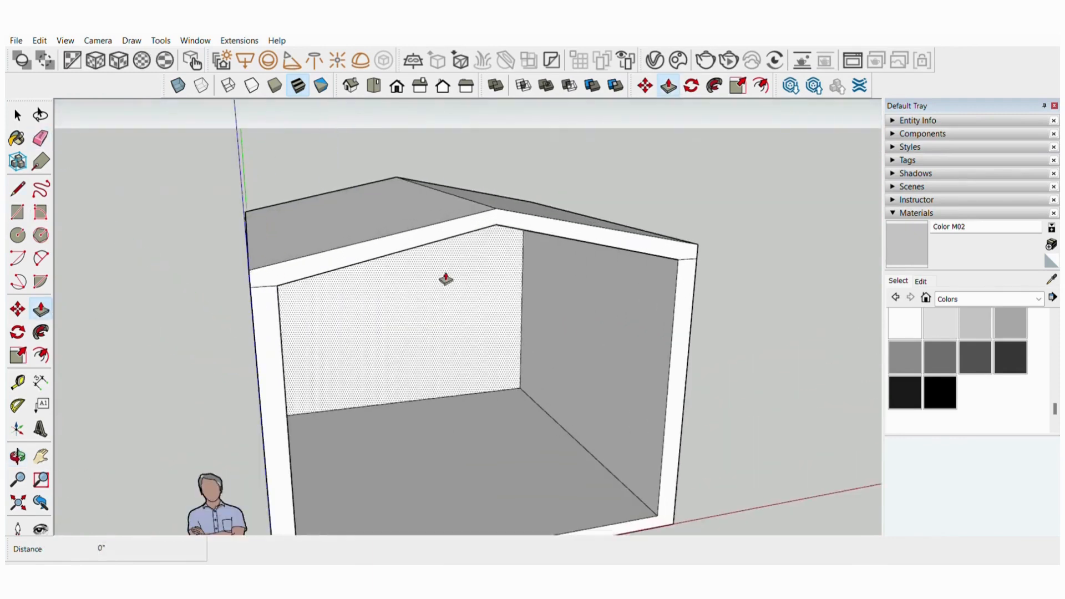
pyautogui.click(400, 253)
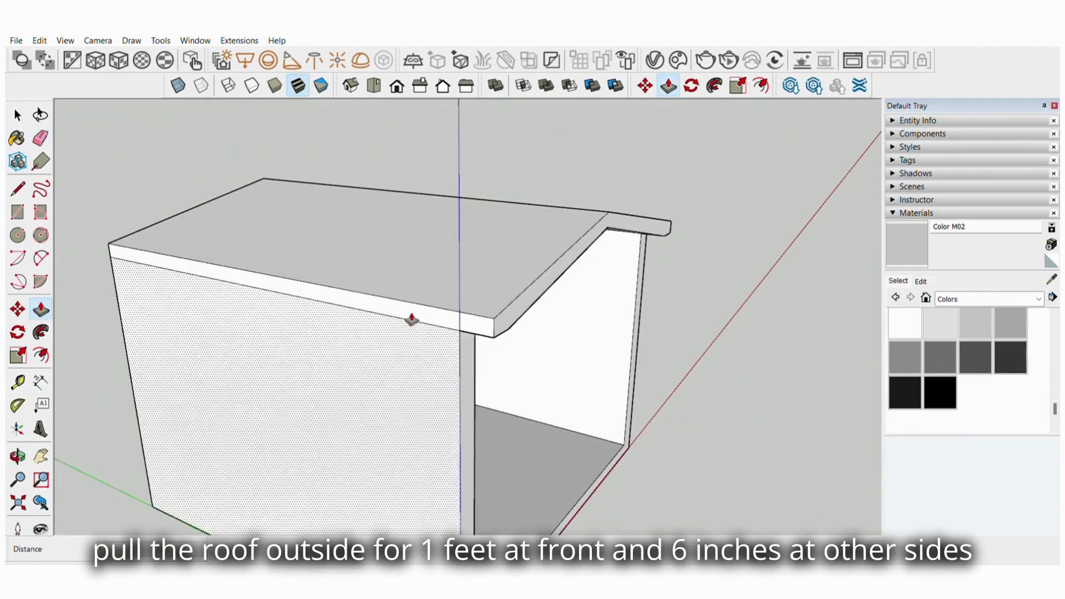
# Pull the roof's two side edge faces outward 6" each to form the side overhangs.
pyautogui.click(411, 319)
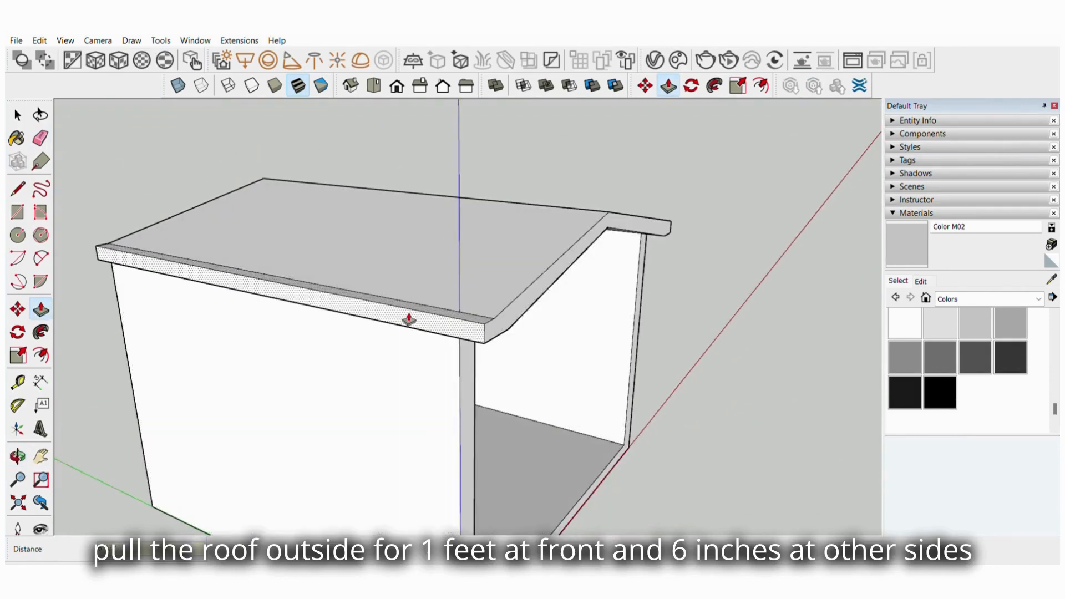
pyautogui.click(409, 319)
pyautogui.moveTo(447, 304); pyautogui.dragTo(159, 321, button='middle')
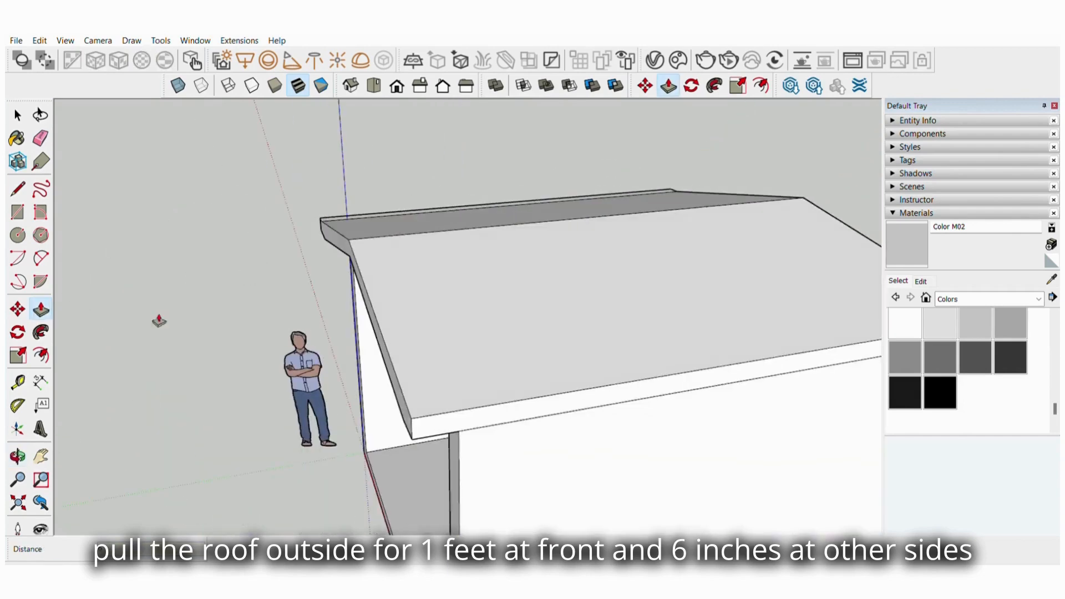
pyautogui.click(463, 424)
pyautogui.write('6"')
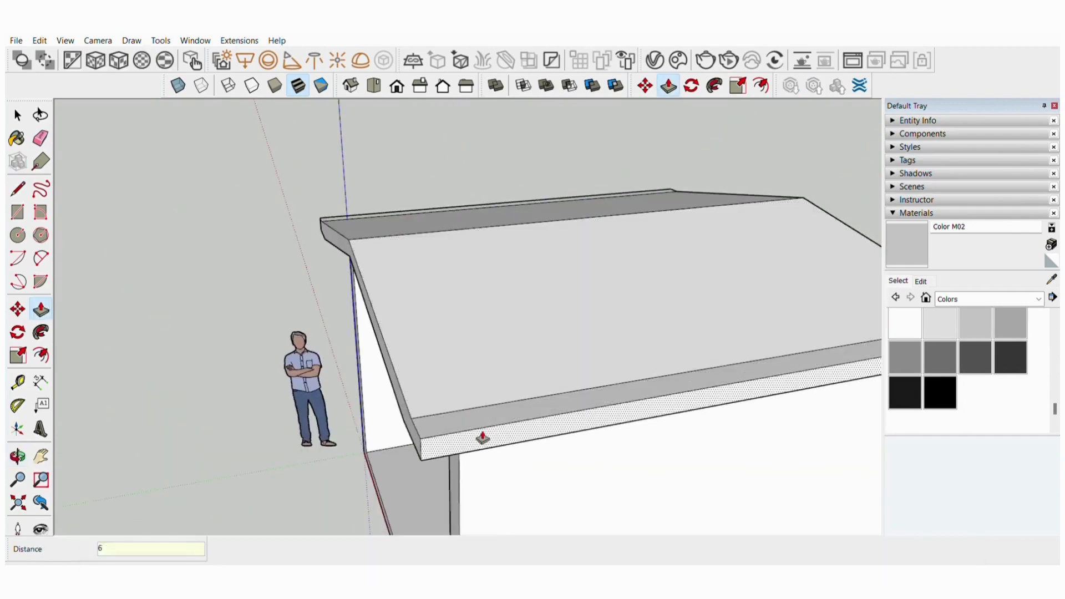
pyautogui.press('Return')
# Draw a line along the outer face of the left side wall, level with the top of the floor slab.
pyautogui.moveTo(482, 438); pyautogui.dragTo(580, 300, button='middle')
pyautogui.scroll(-3, 433, 341)
pyautogui.moveTo(472, 342); pyautogui.dragTo(433, 325, button='middle')
pyautogui.press('p')
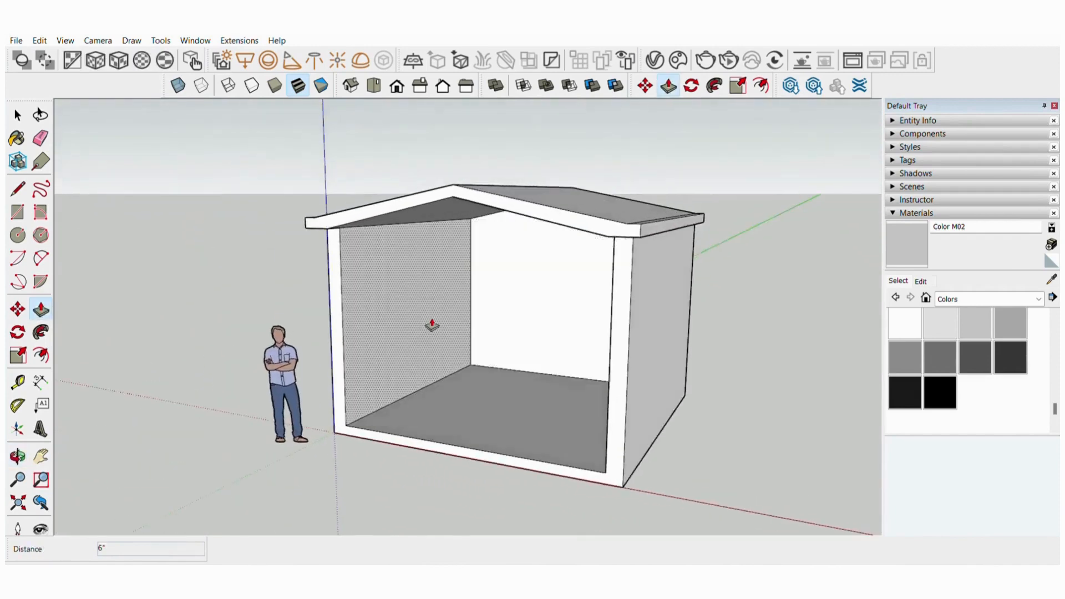
pyautogui.scroll(3, 430, 324)
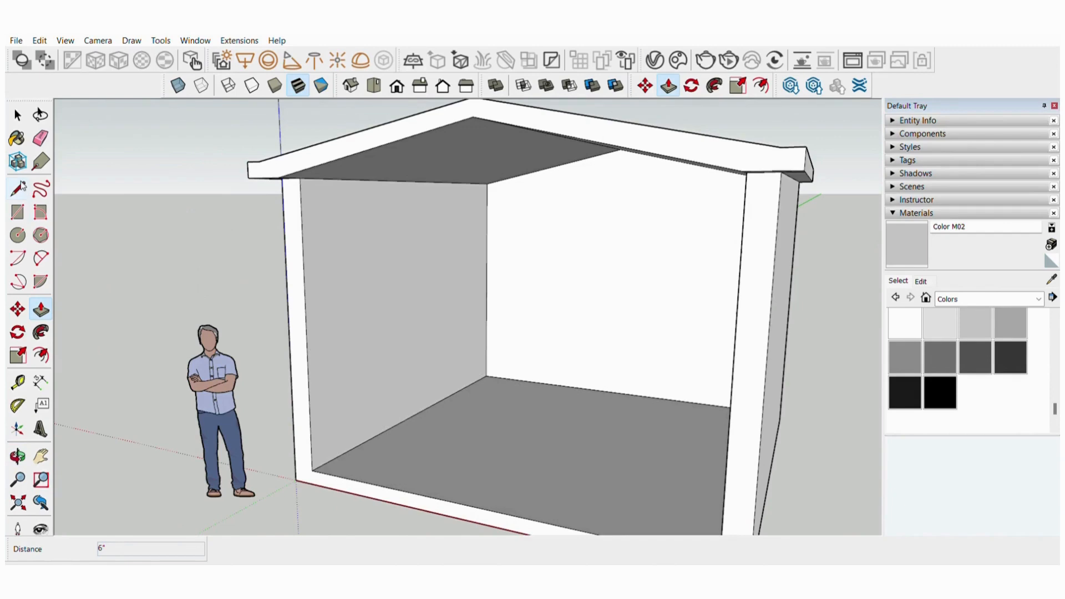
pyautogui.scroll(-2, 353, 374)
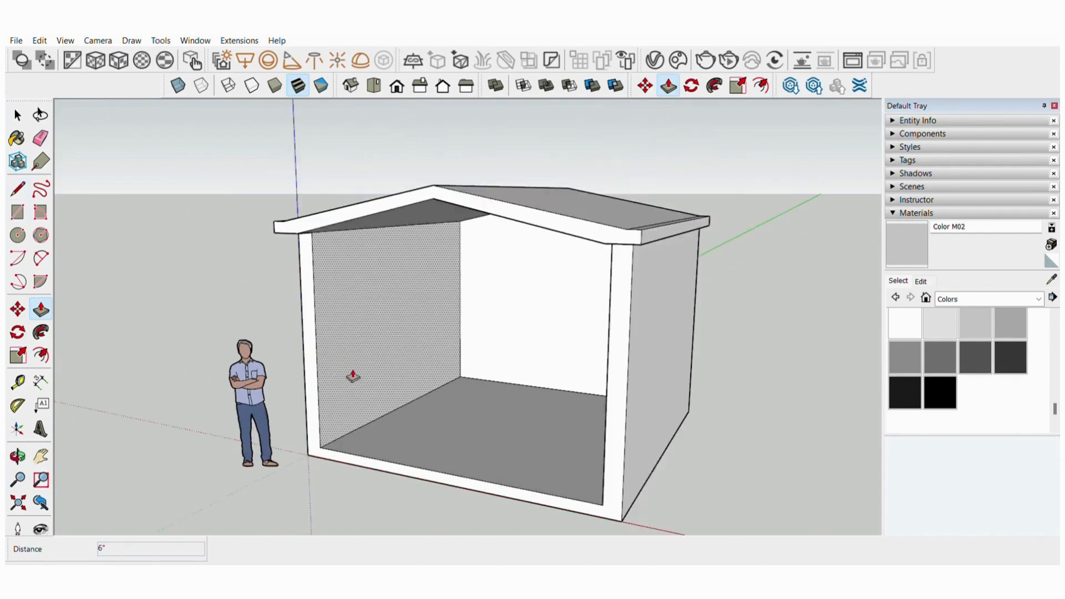
pyautogui.moveTo(353, 376); pyautogui.dragTo(109, 216, button='middle')
pyautogui.press('l')
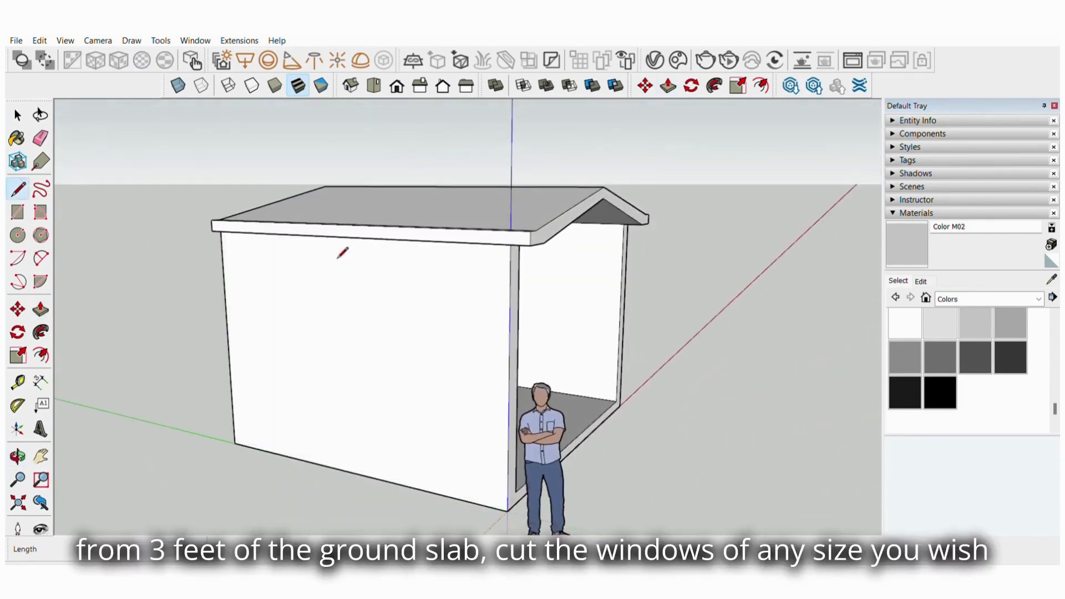
pyautogui.click(507, 498)
pyautogui.click(234, 433)
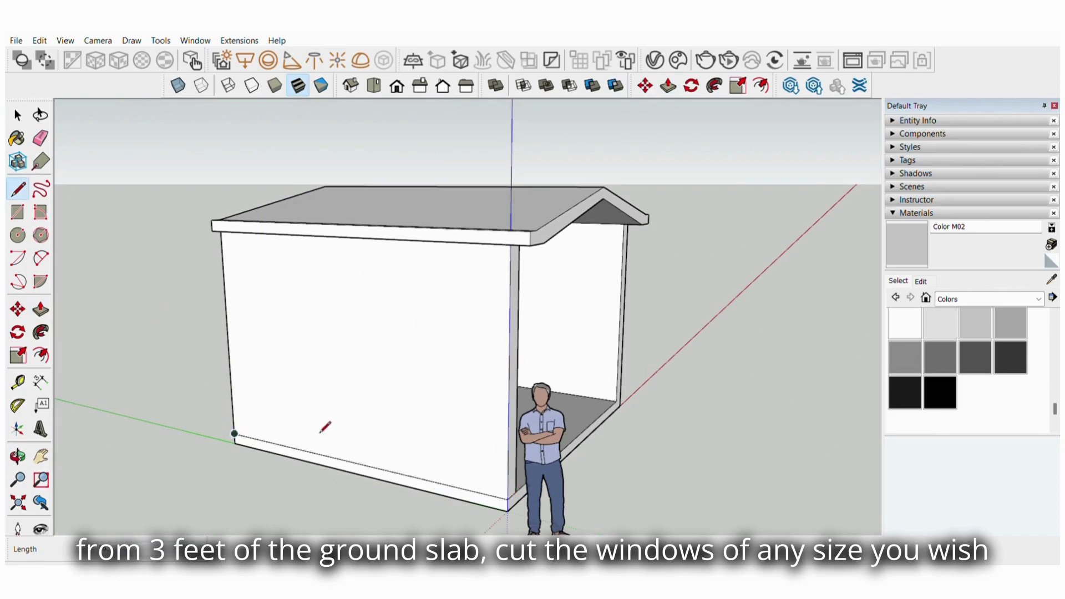
# Draw a 10' vertical line on the left side wall from the slab line's midpoint up to the eave.
pyautogui.click(355, 462)
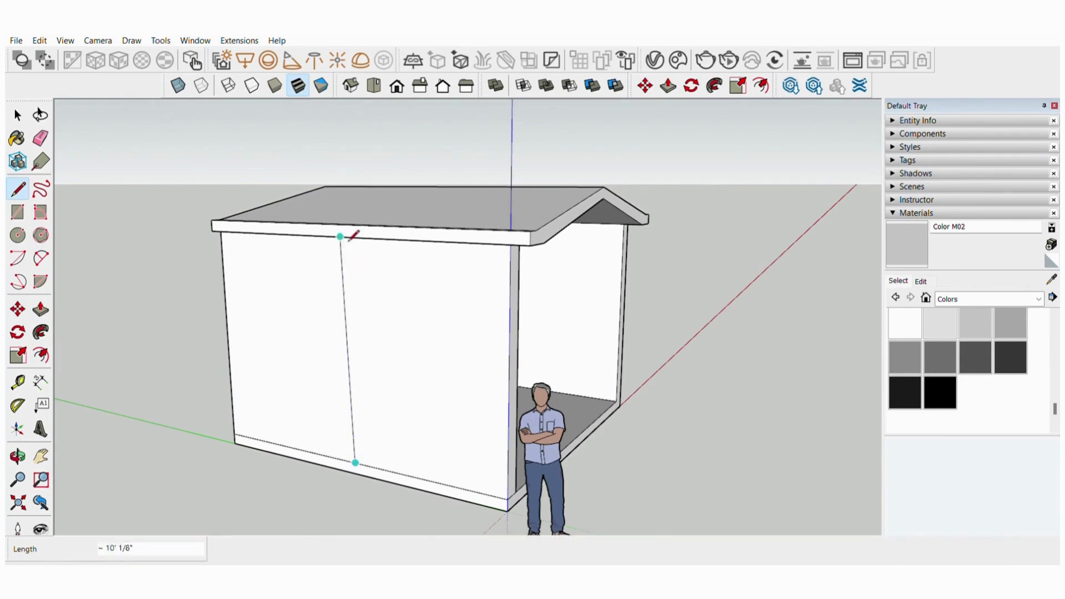
pyautogui.scroll(3, 357, 238)
pyautogui.moveTo(350, 241); pyautogui.dragTo(360, 180, button='middle')
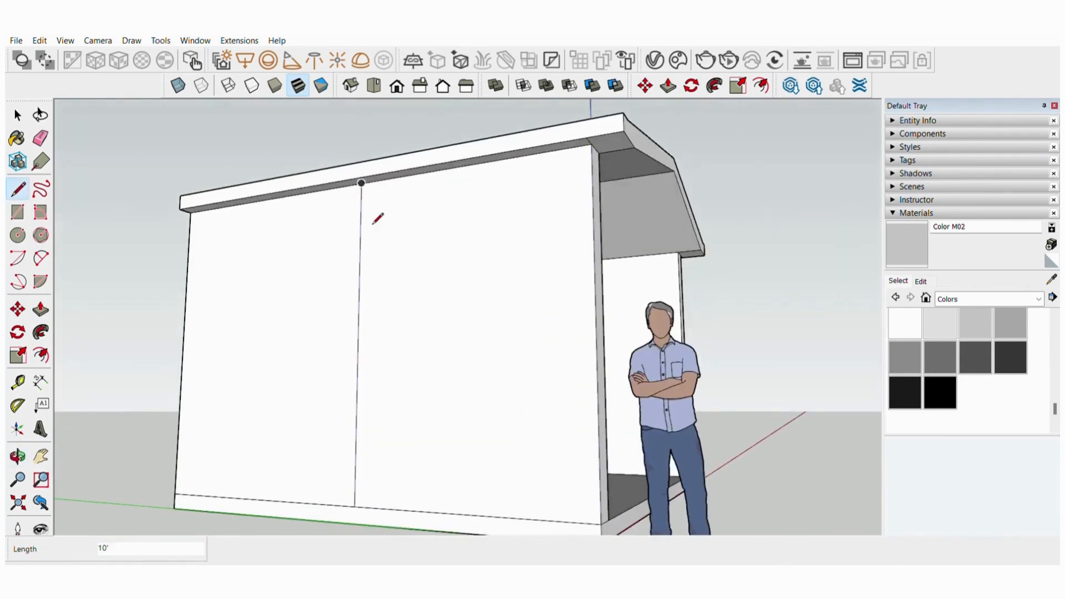
# Mark a point 3' up the side wall's vertical line and draw horizontal lines from it to both ends of the wall.
pyautogui.click(355, 506)
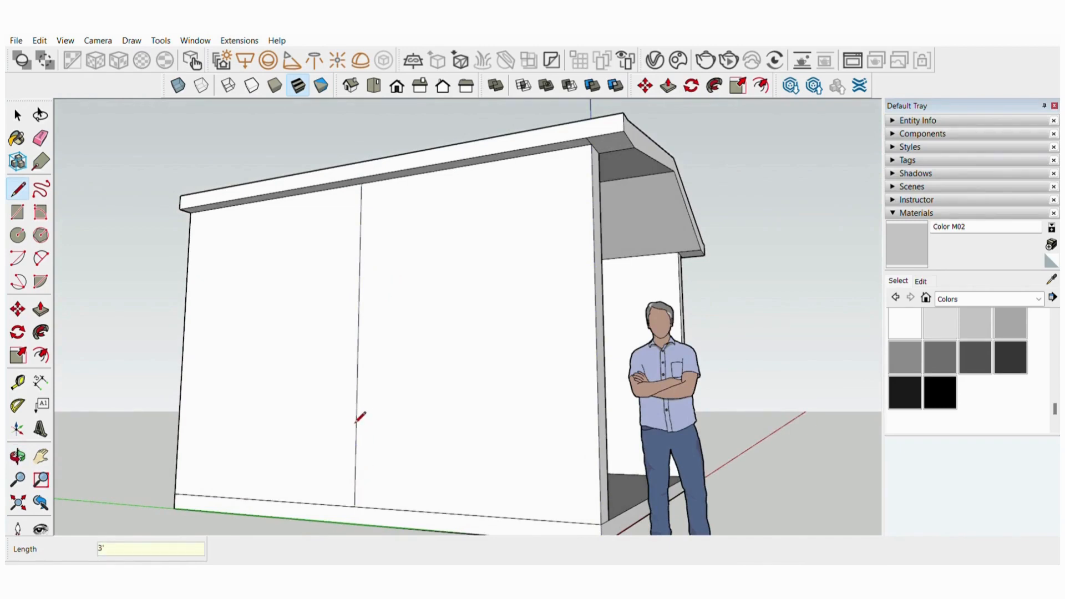
pyautogui.click(357, 404)
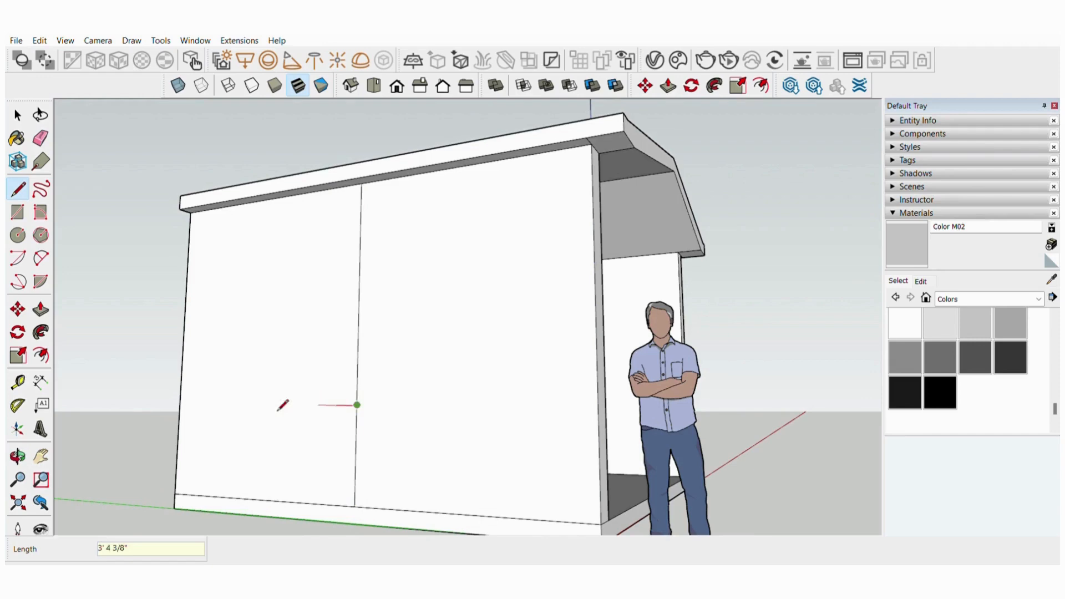
pyautogui.click(181, 405)
pyautogui.click(356, 405)
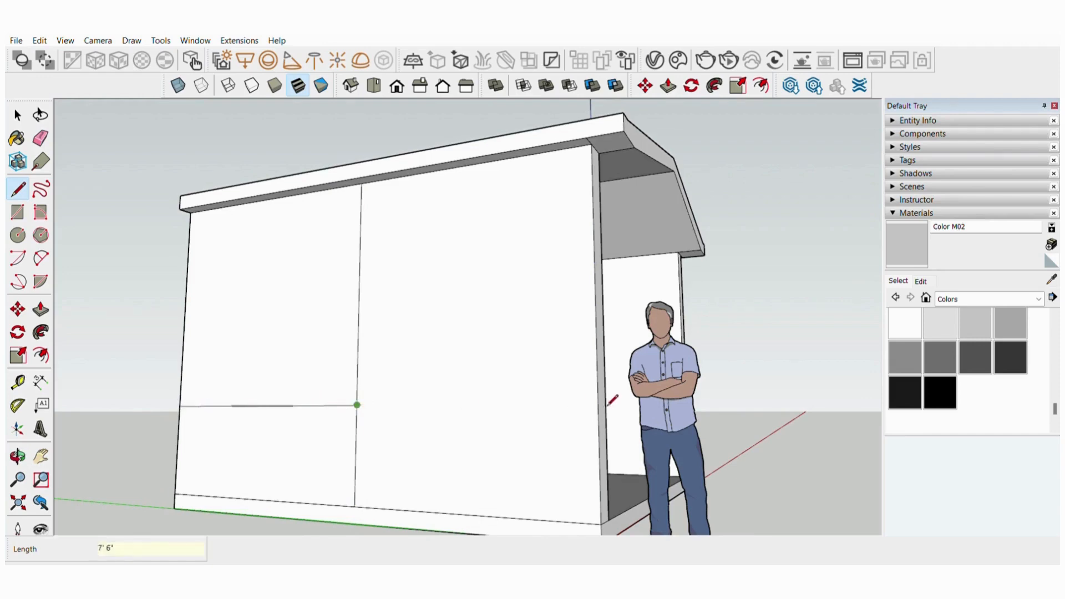
pyautogui.click(599, 403)
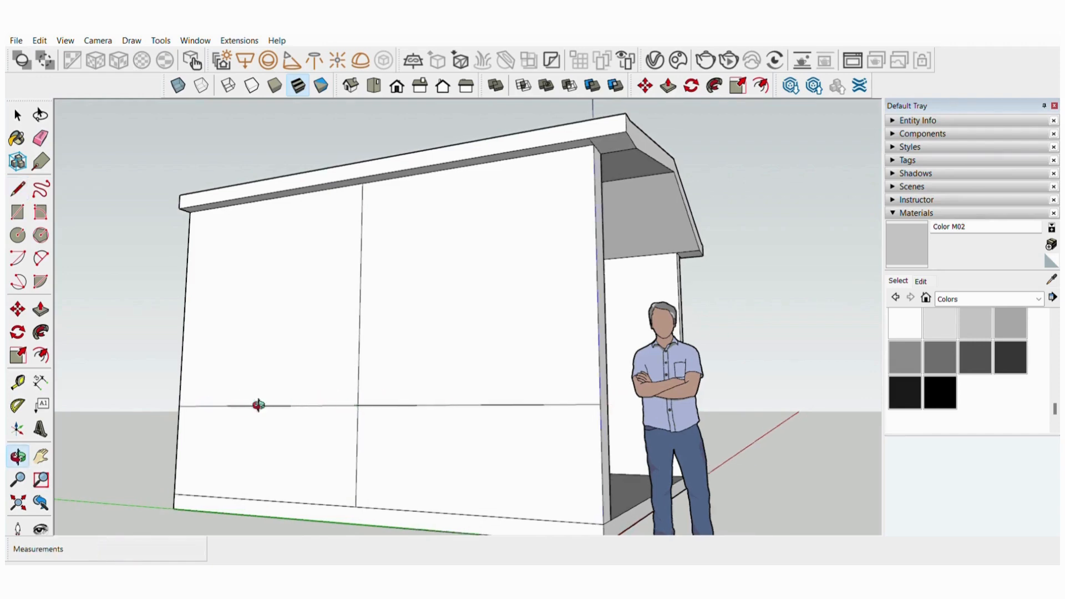
# Continue the horizontal sill line across the back wall and draw a vertical line from its midpoint up to the roof.
pyautogui.moveTo(257, 404); pyautogui.dragTo(618, 420, button='middle')
pyautogui.click(504, 436)
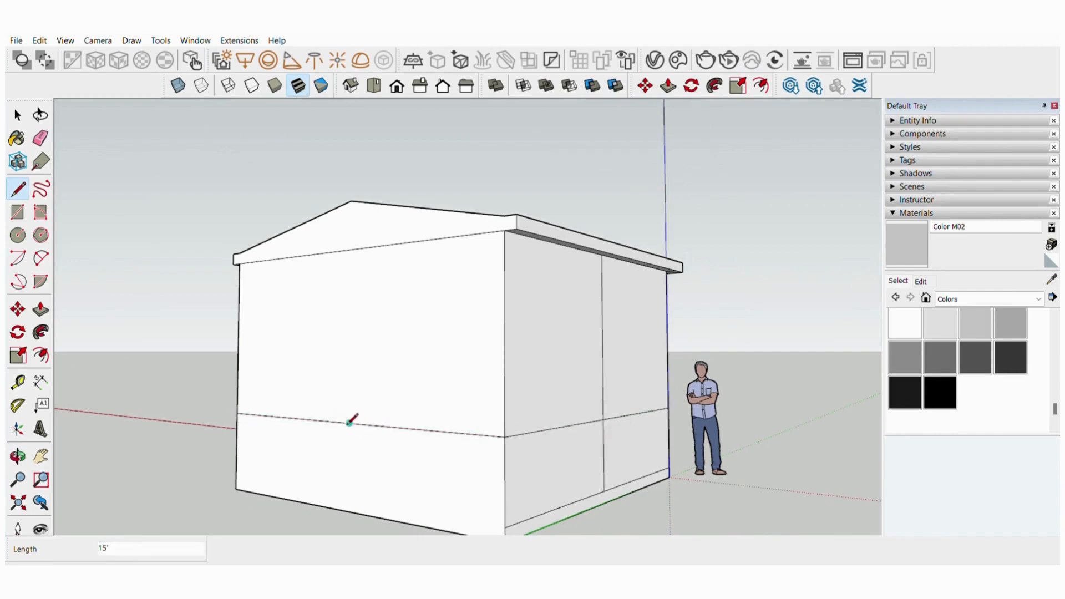
pyautogui.click(348, 423)
pyautogui.moveTo(366, 309); pyautogui.dragTo(368, 228, button='middle')
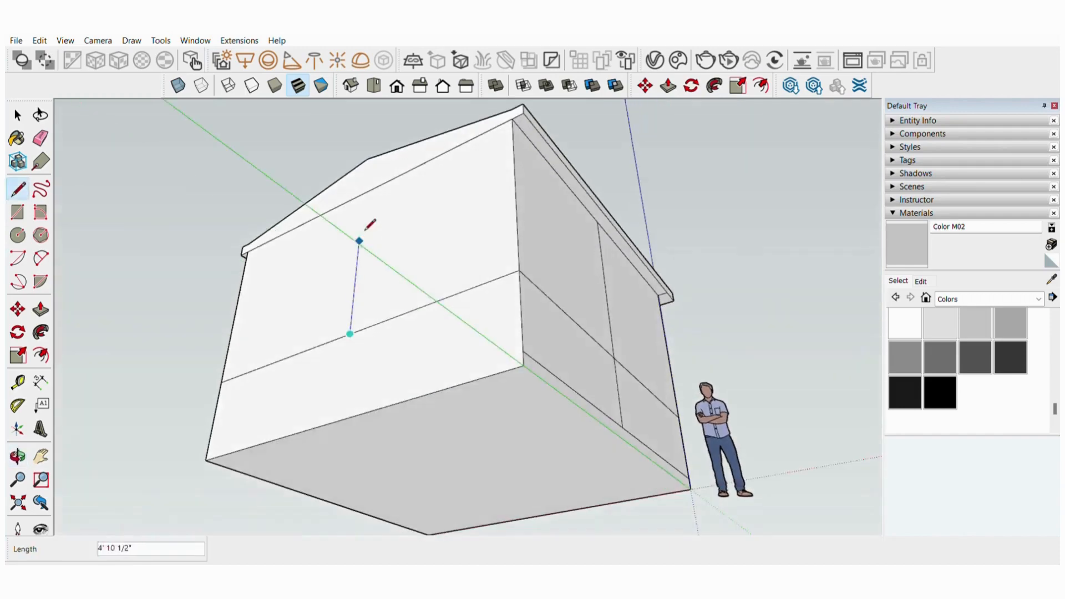
pyautogui.moveTo(554, 240); pyautogui.dragTo(447, 375, button='middle')
# Erase the slab line and the extra line segments outside the corner window outline on the back and side walls.
pyautogui.click(41, 138)
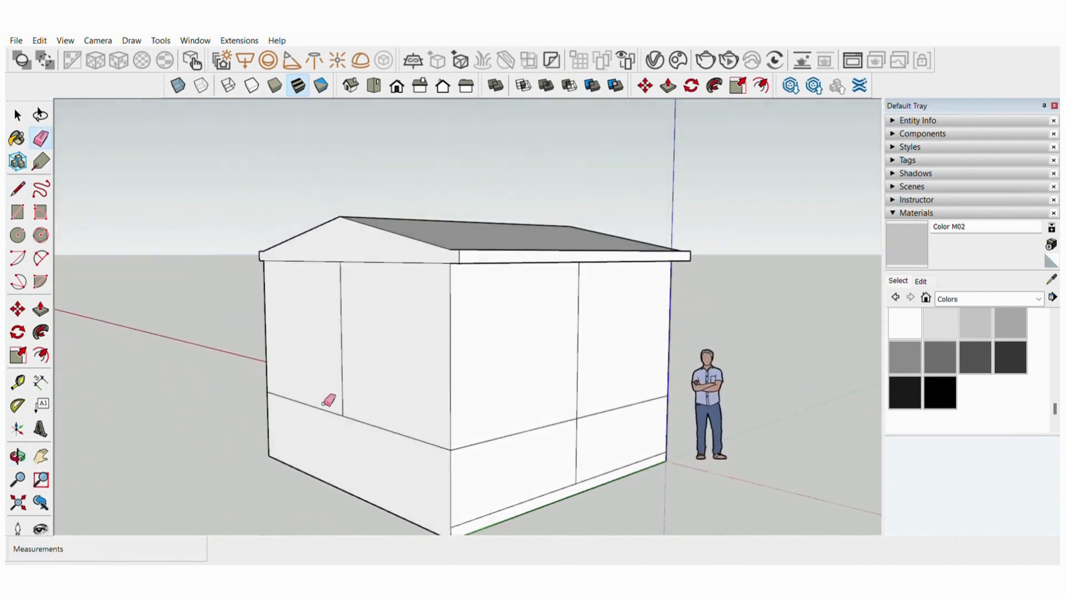
pyautogui.moveTo(325, 400); pyautogui.dragTo(498, 491)
pyautogui.hotkey('ctrl', 'z')
pyautogui.click(624, 471)
pyautogui.click(604, 410)
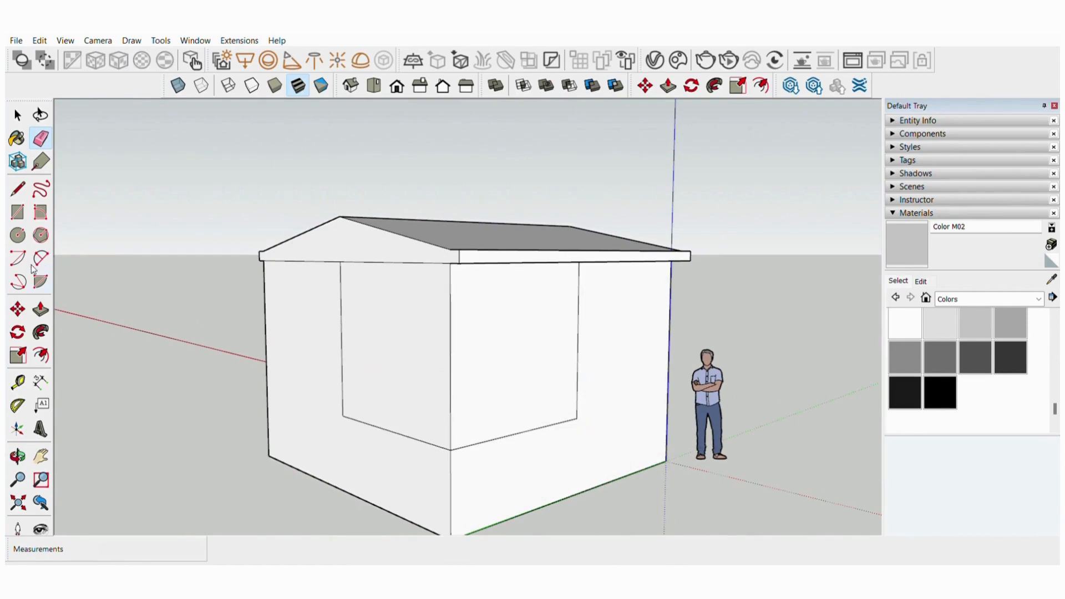
pyautogui.click(18, 188)
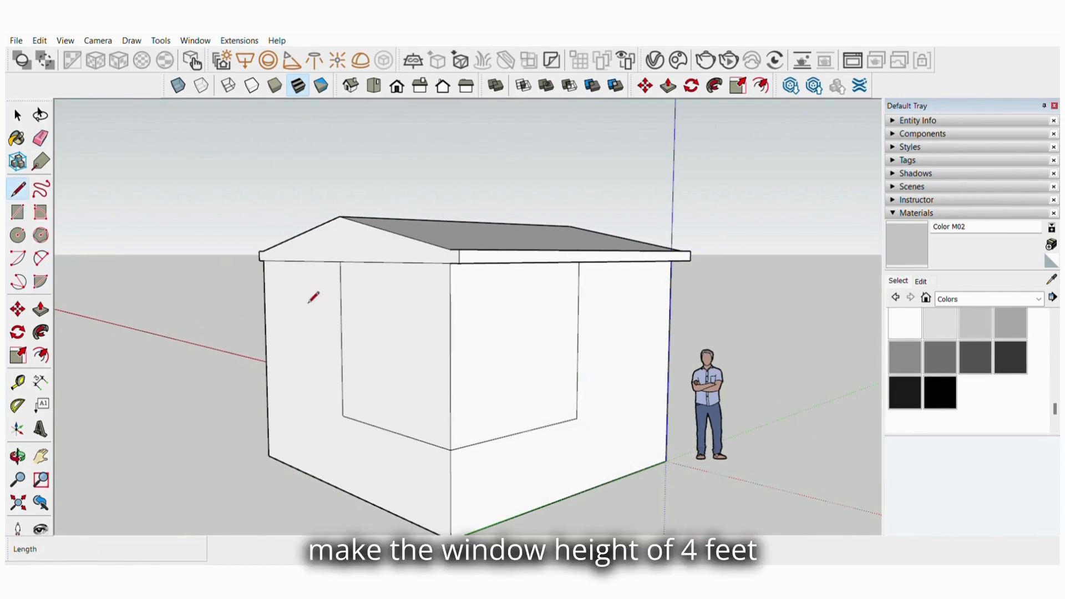
pyautogui.click(341, 261)
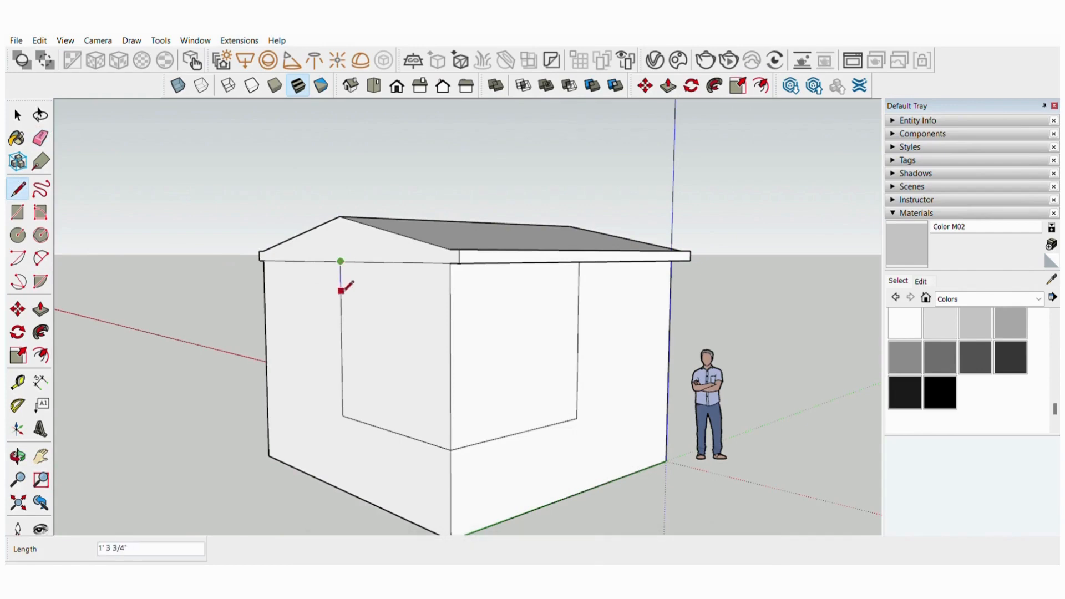
pyautogui.click(341, 290)
pyautogui.press('Escape')
# Mark the window height 4' up the shared corner from the sill and draw horizontal lines to both vertical window lines.
pyautogui.click(450, 450)
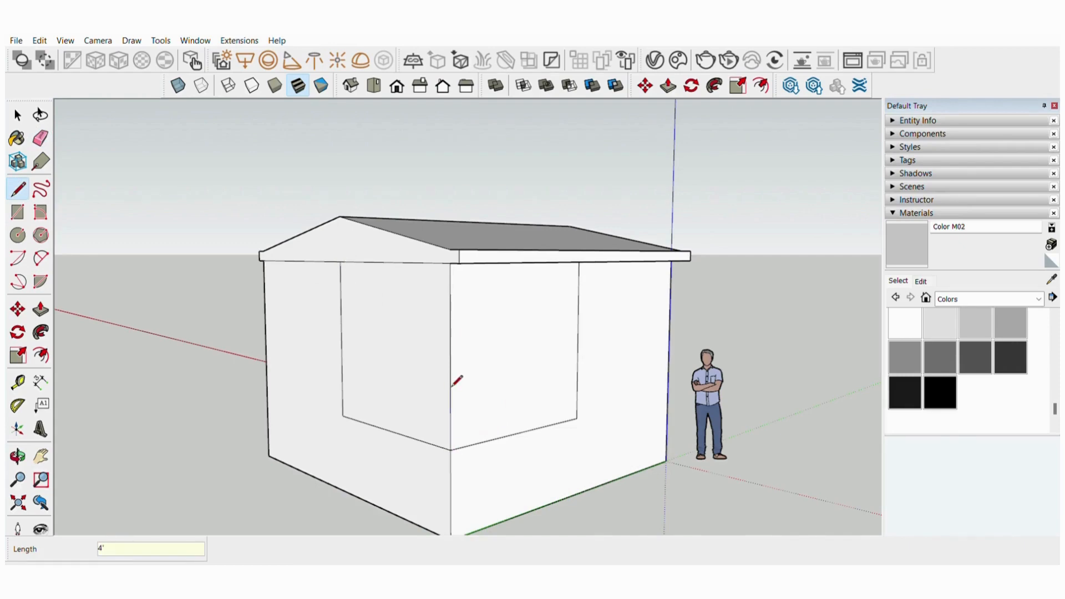
pyautogui.click(451, 344)
pyautogui.click(451, 344)
pyautogui.click(578, 331)
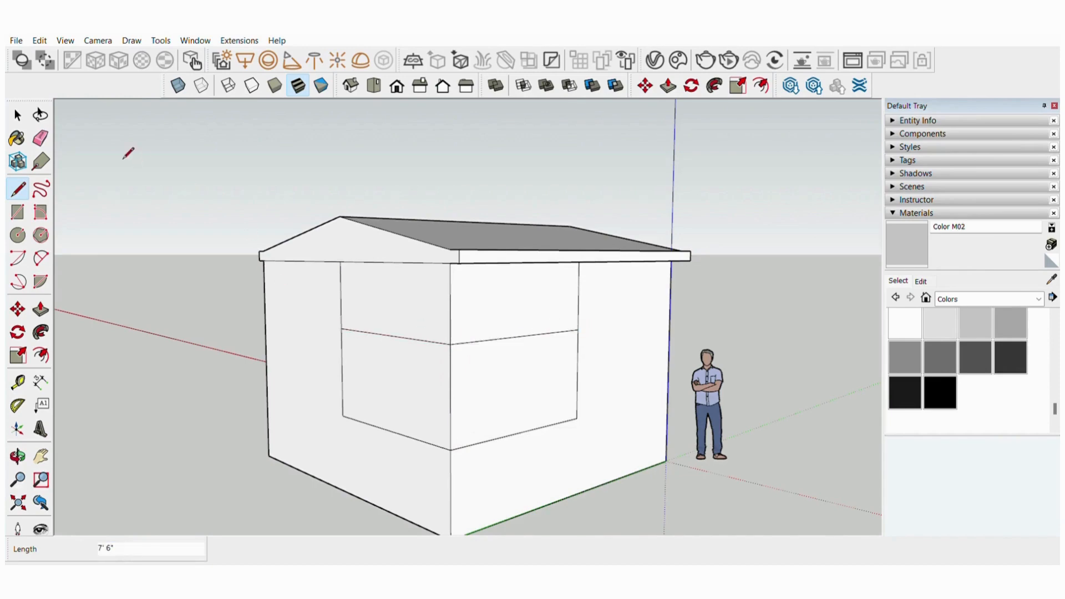
# Erase the leftover vertical lines above the window outline on the back and side walls.
pyautogui.click(40, 138)
pyautogui.click(341, 300)
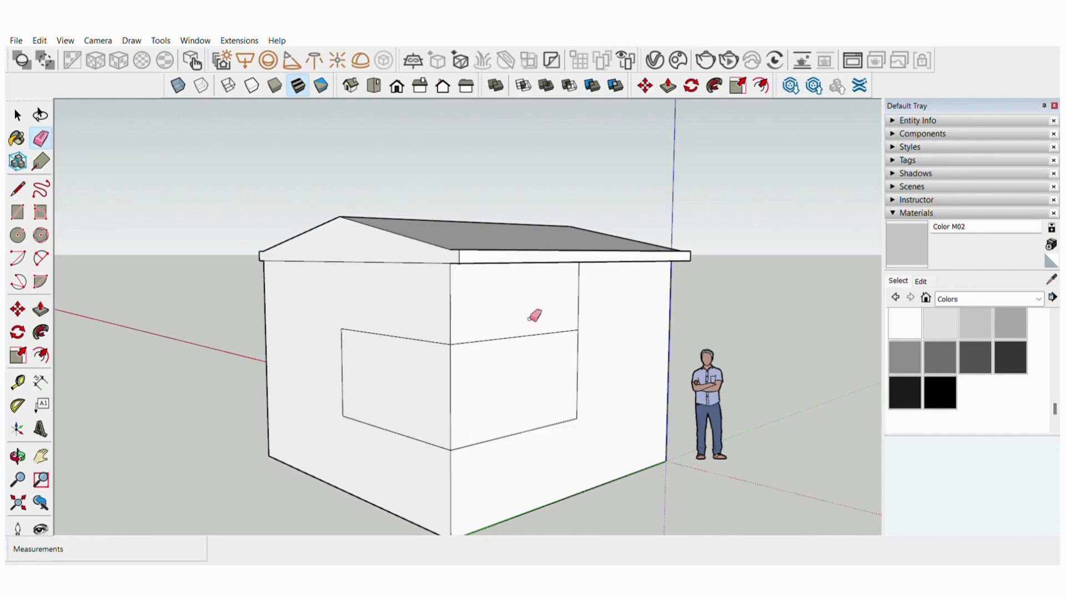
pyautogui.click(578, 308)
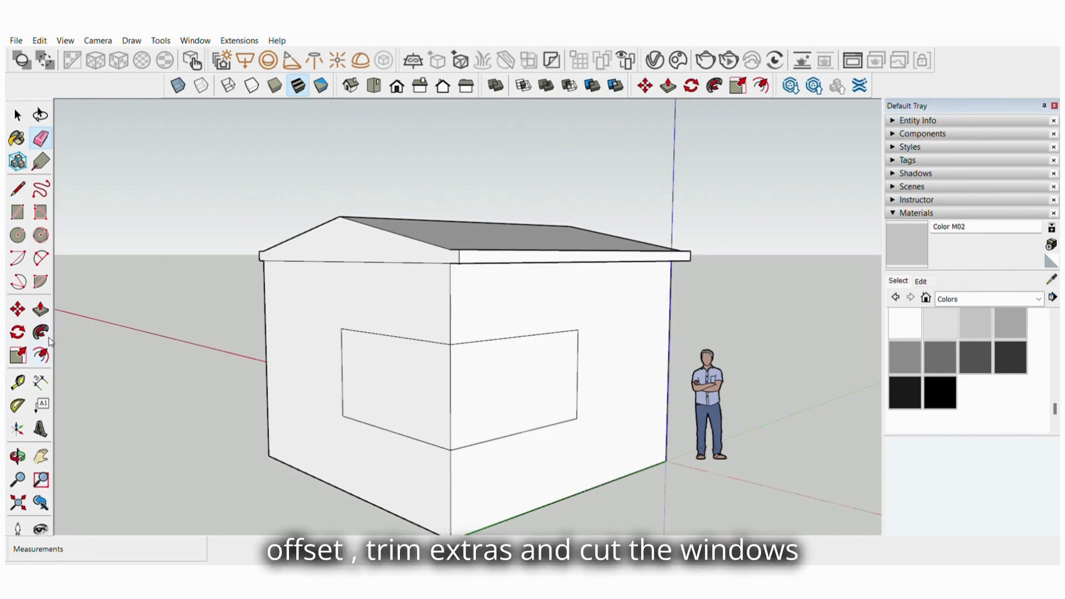
# Offset the corner window outlines on the back and side walls outward by 3".
pyautogui.click(40, 355)
pyautogui.click(342, 377)
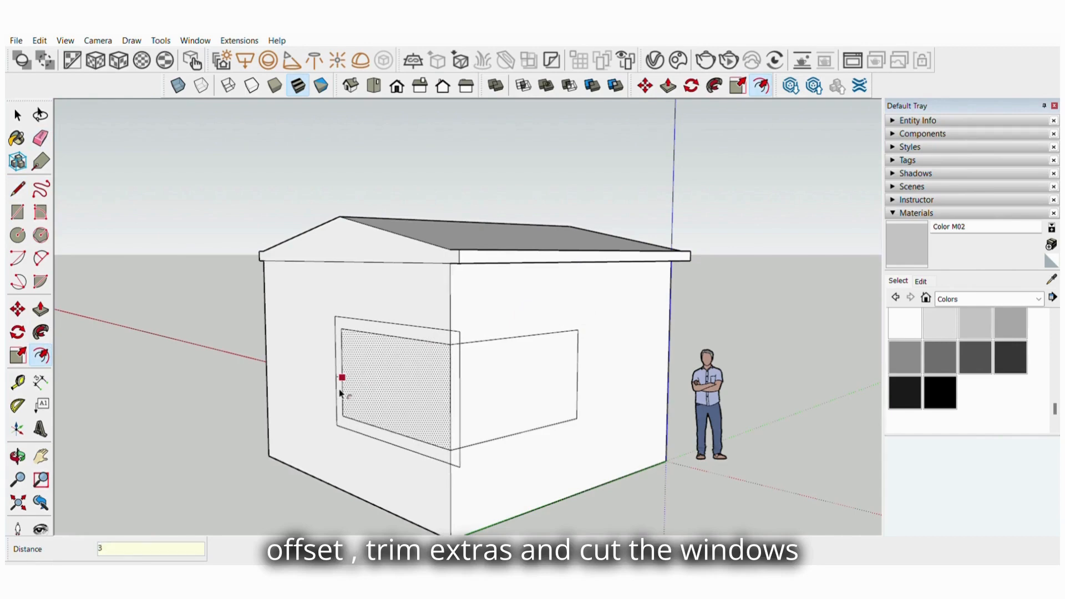
pyautogui.press('Return')
pyautogui.click(515, 338)
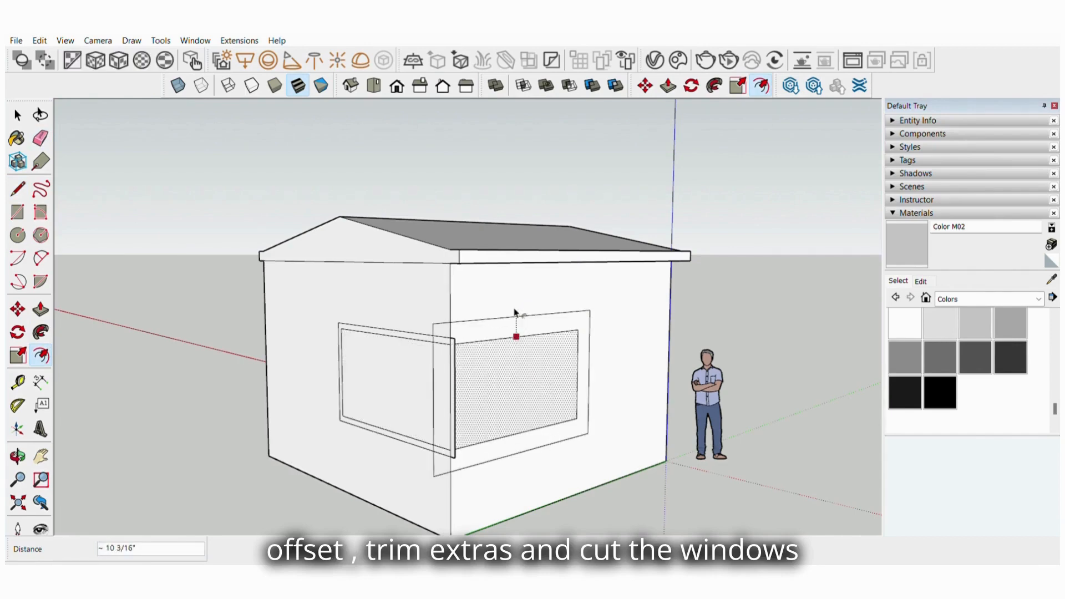
pyautogui.press('Return')
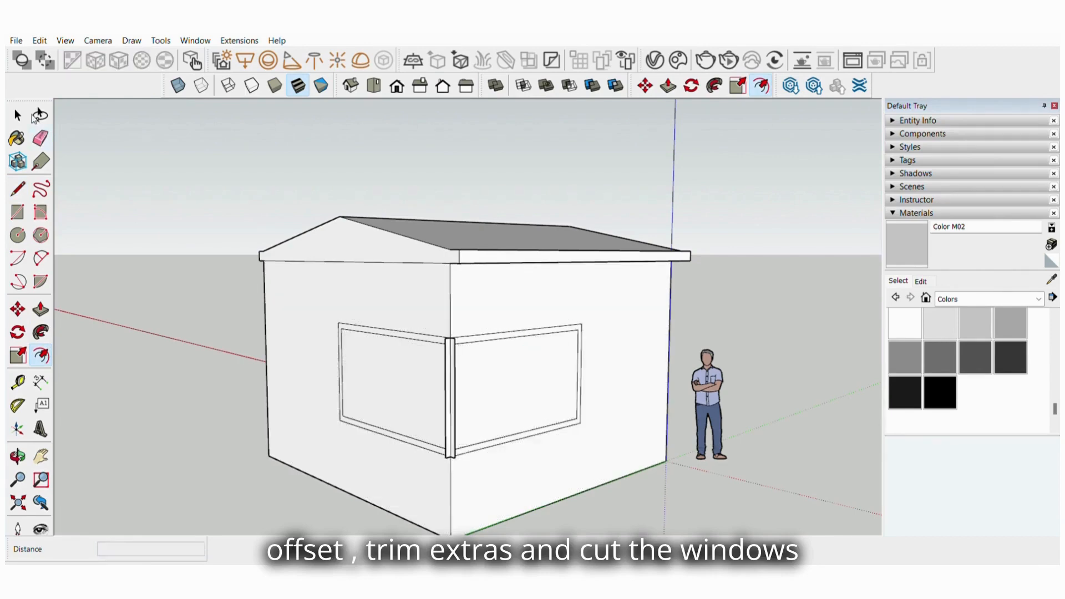
# Erase the extra vertical and protruding offset lines where the two window frames meet at the wall corner.
pyautogui.press('e')
pyautogui.scroll(3, 377, 271)
pyautogui.moveTo(514, 381)
pyautogui.mouseDown(button='middle')
pyautogui.moveTo(361, 348)
pyautogui.moveTo(321, 376)
pyautogui.moveTo(285, 372)
pyautogui.moveTo(306, 292)
pyautogui.mouseUp(button='middle')
pyautogui.click(280, 372)
pyautogui.moveTo(294, 433)
pyautogui.mouseDown(button='middle')
pyautogui.moveTo(451, 428)
pyautogui.moveTo(744, 449)
pyautogui.moveTo(734, 364)
pyautogui.mouseUp(button='middle')
pyautogui.click(728, 397)
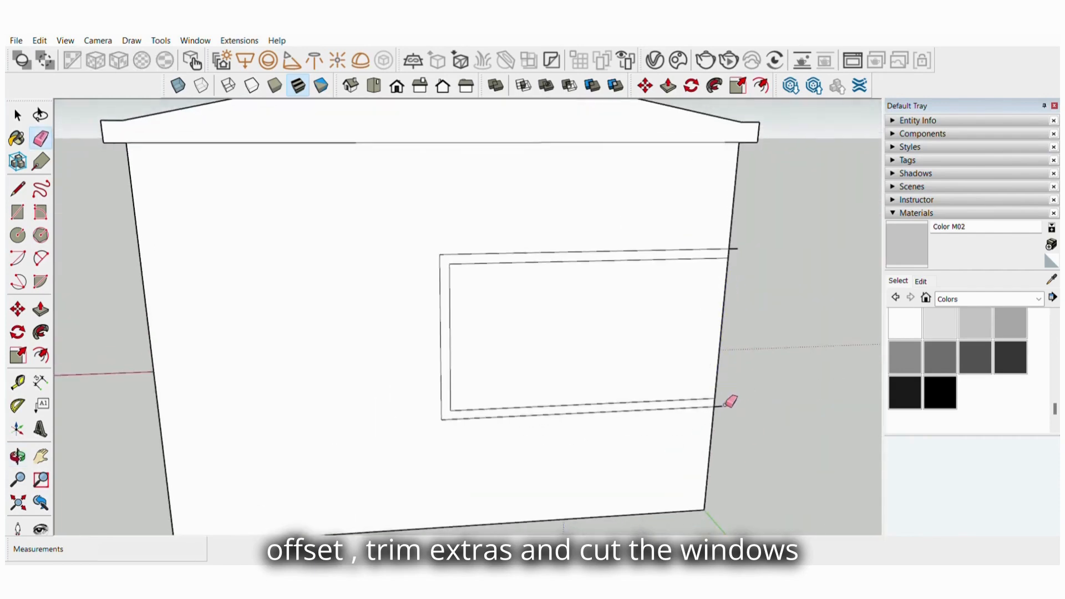
pyautogui.moveTo(743, 240); pyautogui.dragTo(523, 332, button='middle')
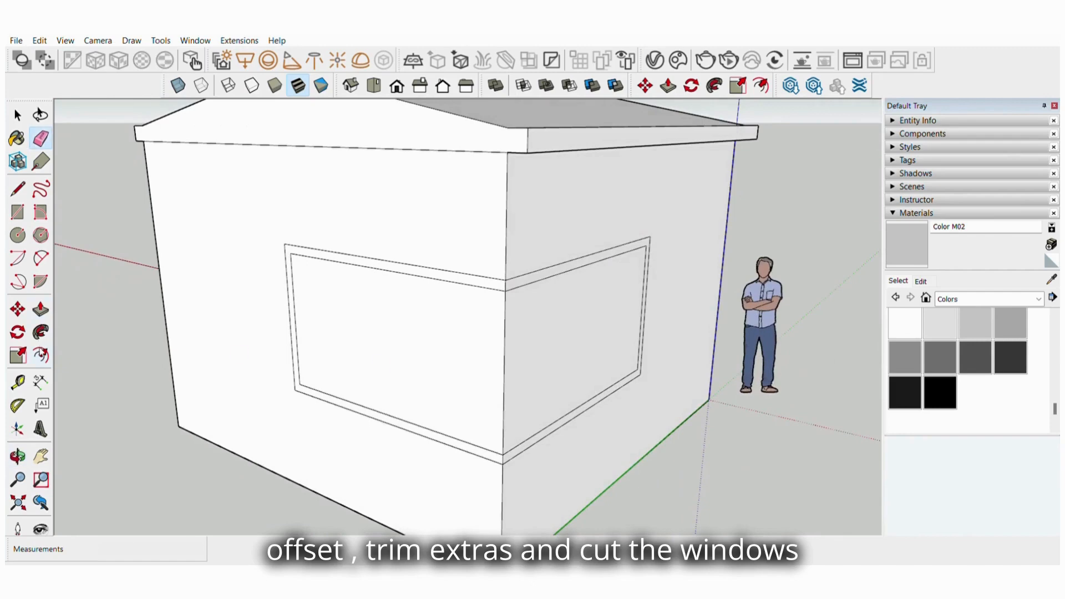
pyautogui.press('f')
pyautogui.click(405, 357)
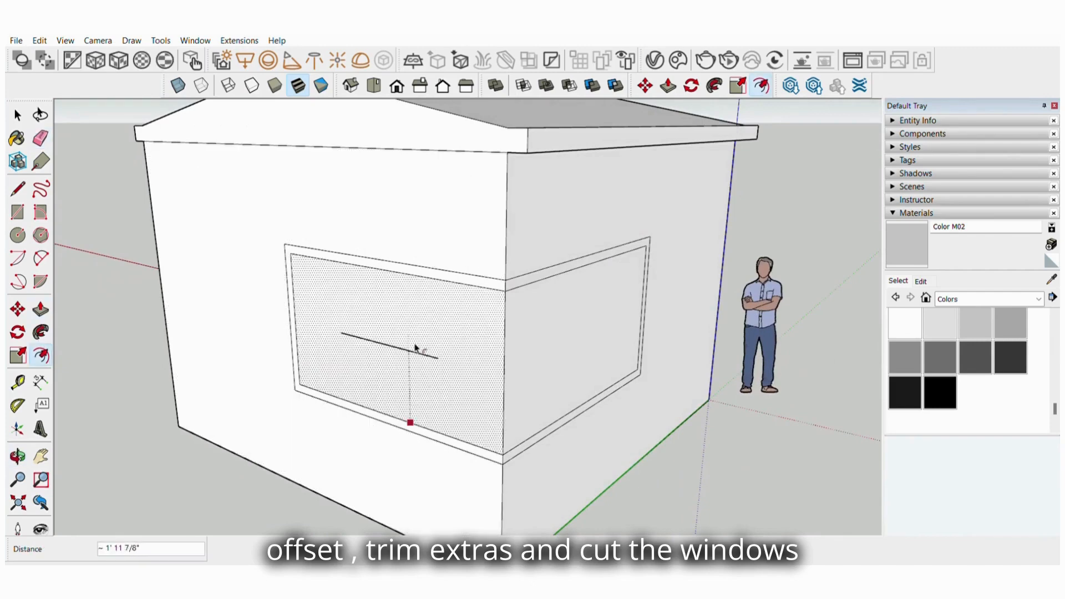
pyautogui.press('Escape')
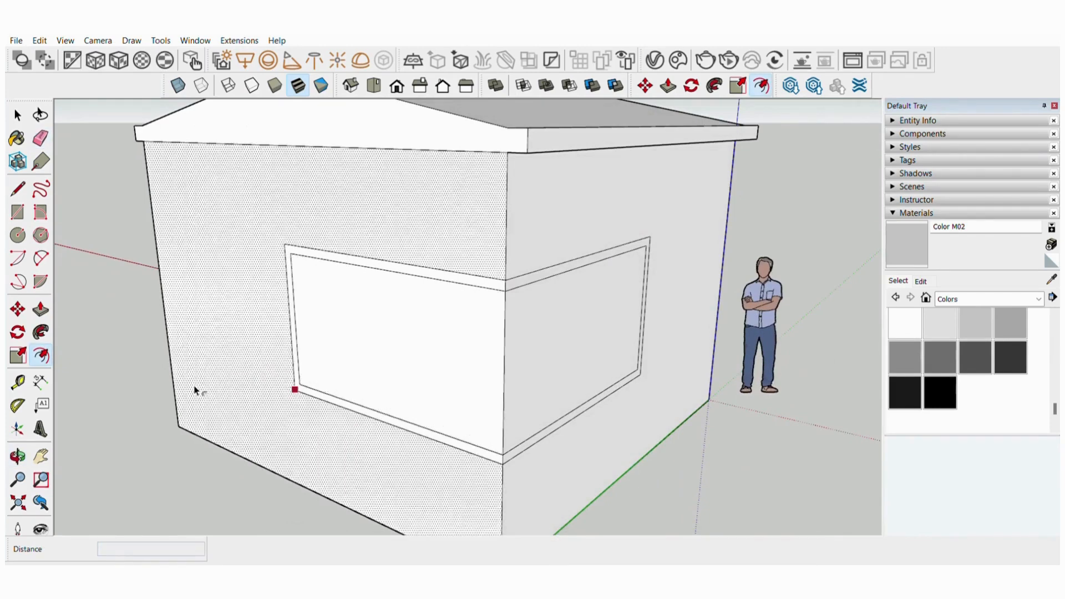
# Push the inner window face on the back wall inward by 9".
pyautogui.click(41, 309)
pyautogui.click(380, 332)
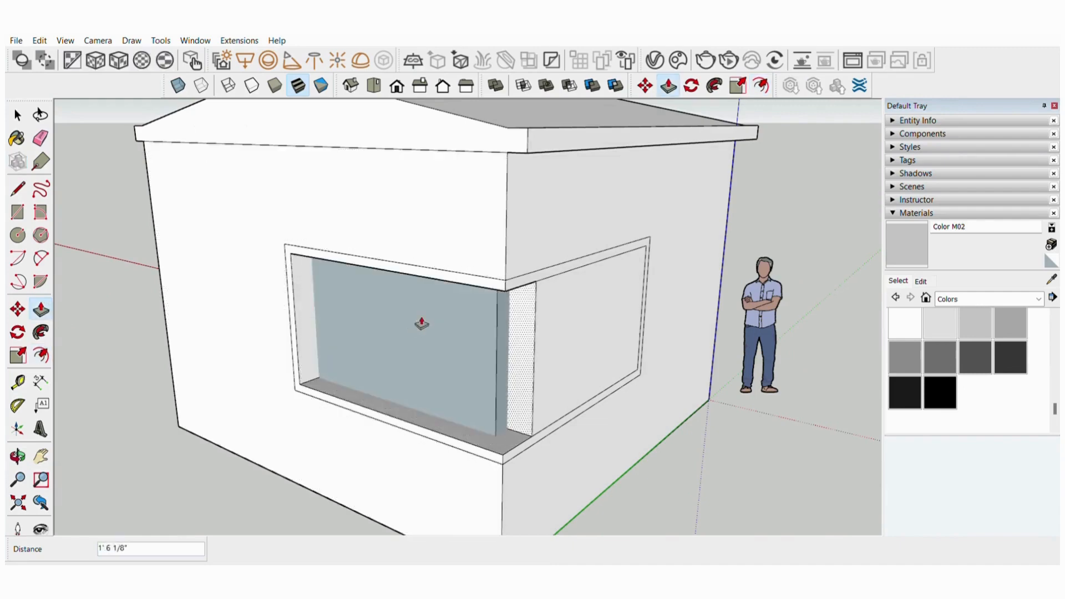
pyautogui.click(396, 325)
pyautogui.write('9')
pyautogui.press('Return')
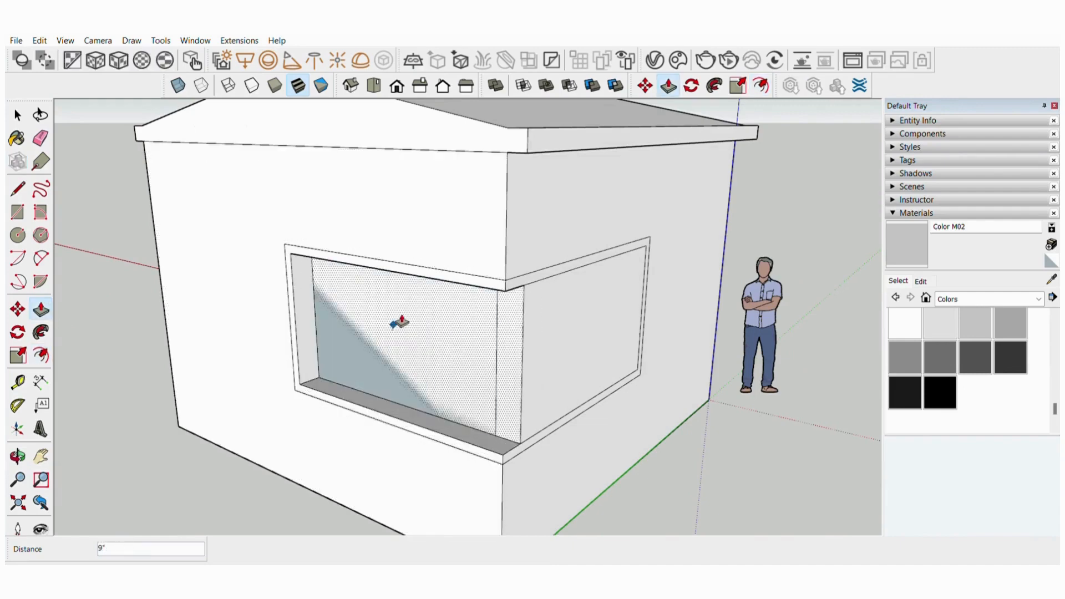
# Push the side wall's inner window face in by the same 9" to cut the corner window open.
pyautogui.moveTo(606, 330); pyautogui.dragTo(458, 333, button='middle')
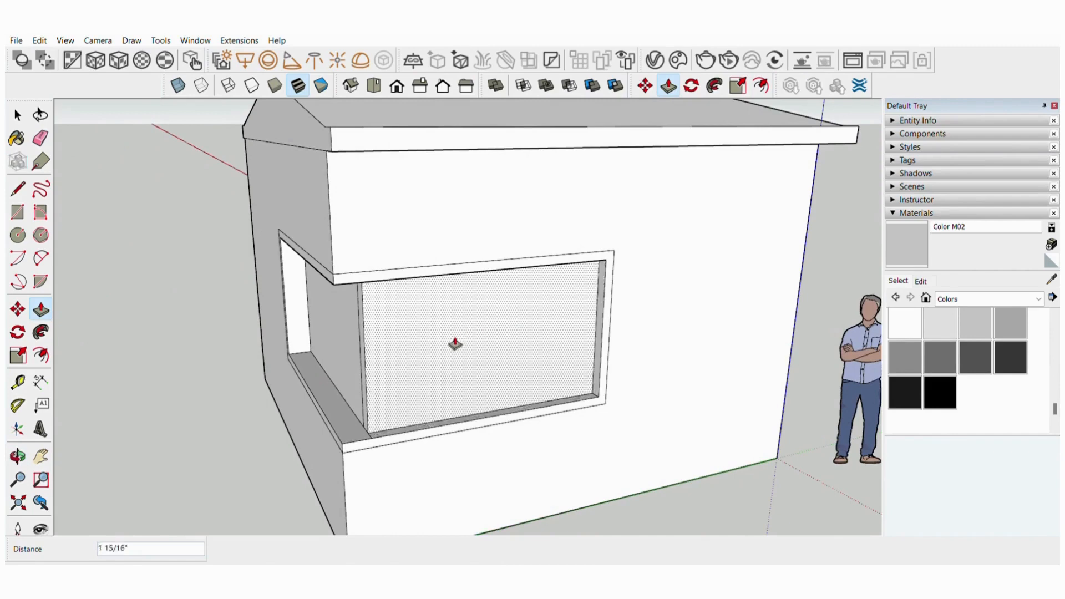
pyautogui.doubleClick(455, 344)
pyautogui.doubleClick(413, 324)
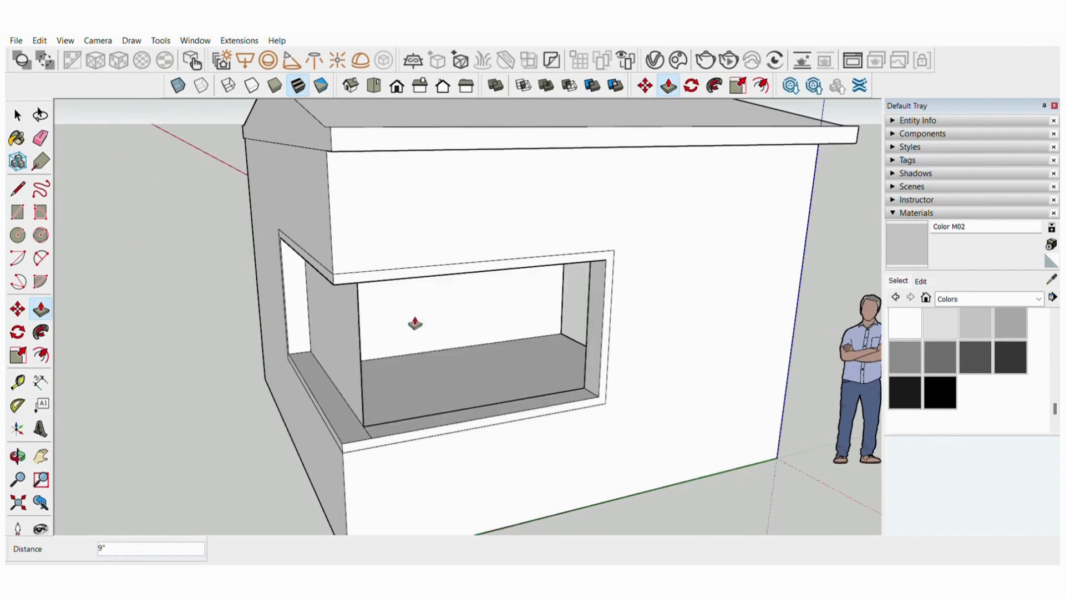
pyautogui.moveTo(408, 321)
pyautogui.mouseDown(button='middle')
pyautogui.moveTo(361, 333)
pyautogui.moveTo(304, 328)
pyautogui.moveTo(449, 318)
pyautogui.moveTo(442, 329)
pyautogui.moveTo(281, 298)
pyautogui.moveTo(81, 280)
pyautogui.mouseUp(button='middle')
pyautogui.doubleClick(411, 332)
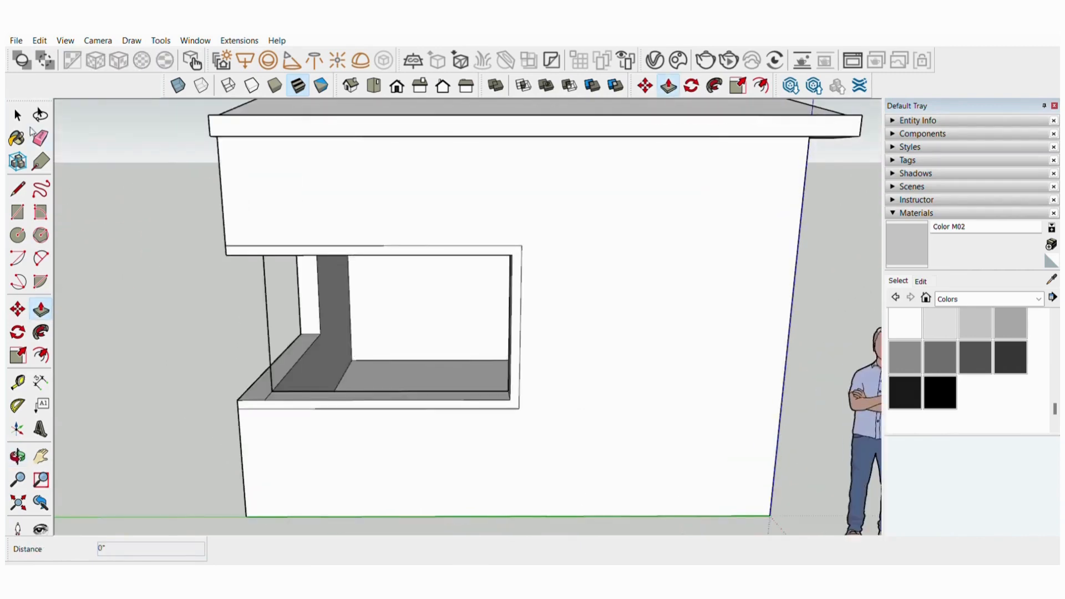
# Erase the leftover edges at the opening's corner and the outer offset outline around the window on both walls.
pyautogui.press('e')
pyautogui.moveTo(279, 301); pyautogui.dragTo(247, 304)
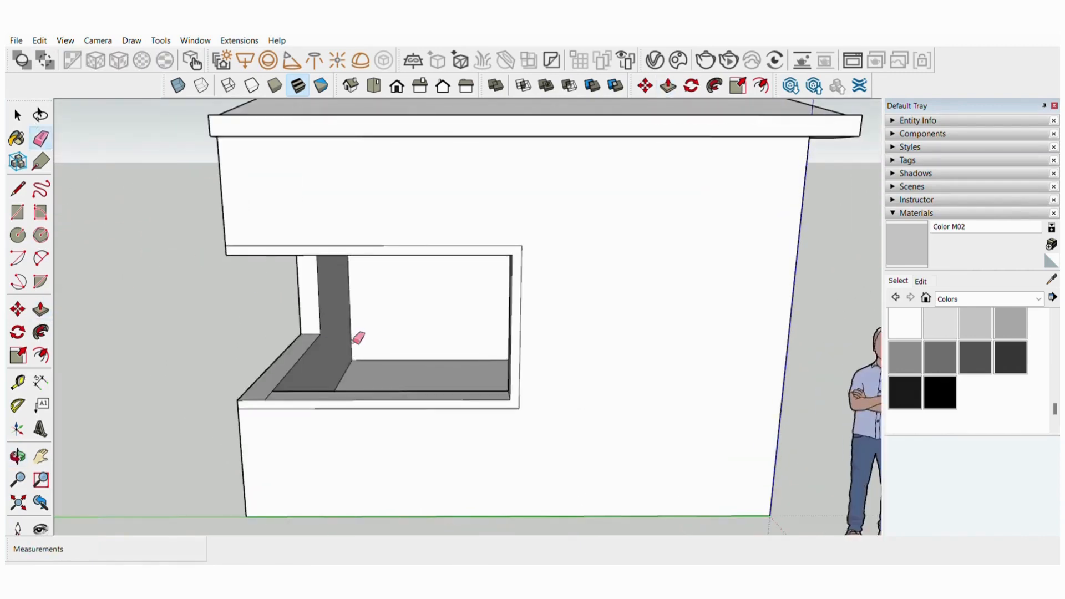
pyautogui.scroll(-3, 358, 337)
pyautogui.moveTo(359, 338)
pyautogui.mouseDown(button='middle')
pyautogui.moveTo(355, 392)
pyautogui.moveTo(309, 392)
pyautogui.moveTo(326, 266)
pyautogui.moveTo(530, 232)
pyautogui.moveTo(533, 254)
pyautogui.moveTo(561, 245)
pyautogui.mouseUp(button='middle')
pyautogui.moveTo(560, 245); pyautogui.dragTo(552, 251)
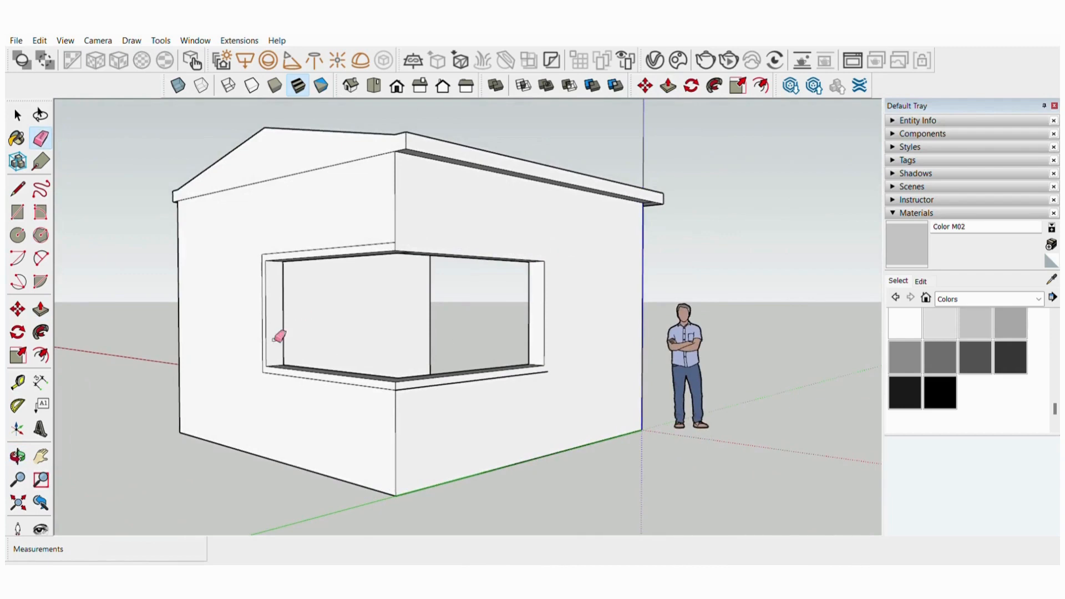
pyautogui.moveTo(275, 337); pyautogui.dragTo(274, 375)
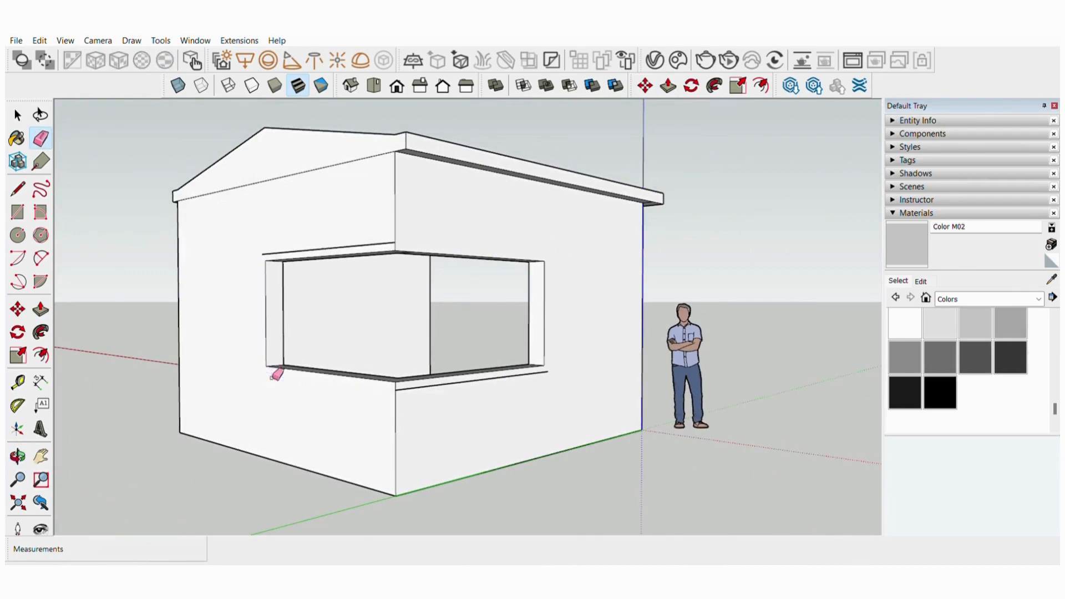
pyautogui.click(423, 383)
pyautogui.click(327, 244)
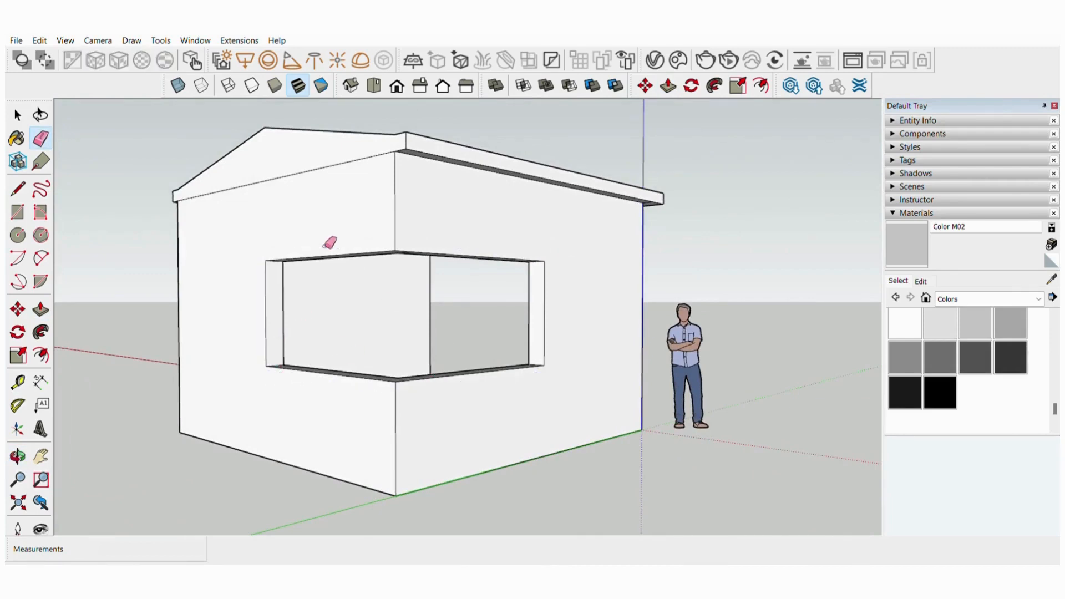
# Extend the roof's gable face above the back wall outward by 6".
pyautogui.moveTo(327, 240)
pyautogui.mouseDown(button='middle')
pyautogui.moveTo(309, 218)
pyautogui.moveTo(311, 309)
pyautogui.moveTo(53, 296)
pyautogui.mouseUp(button='middle')
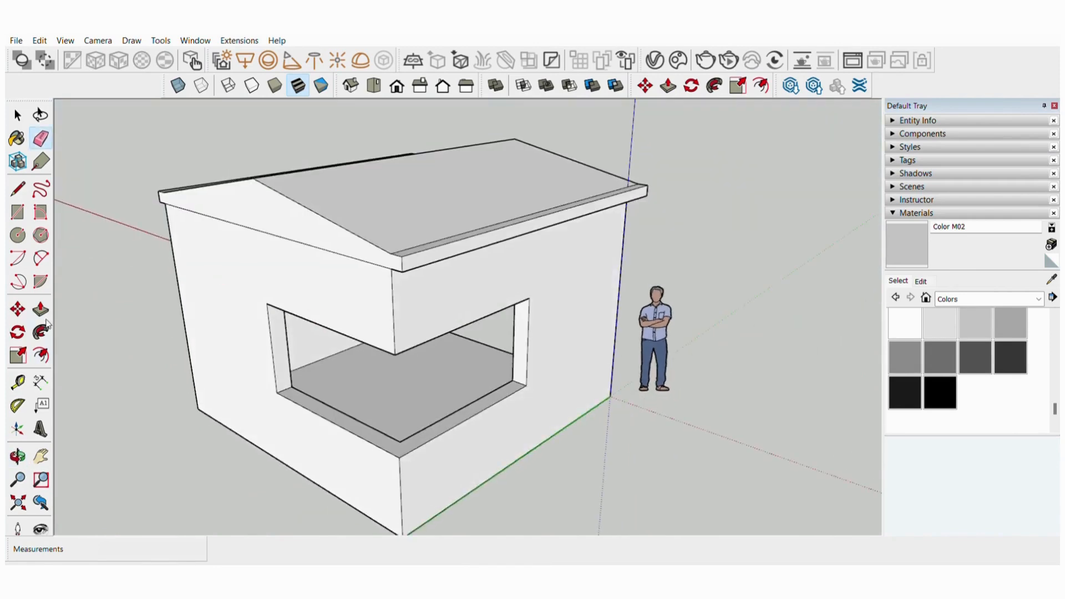
pyautogui.click(41, 309)
pyautogui.click(311, 218)
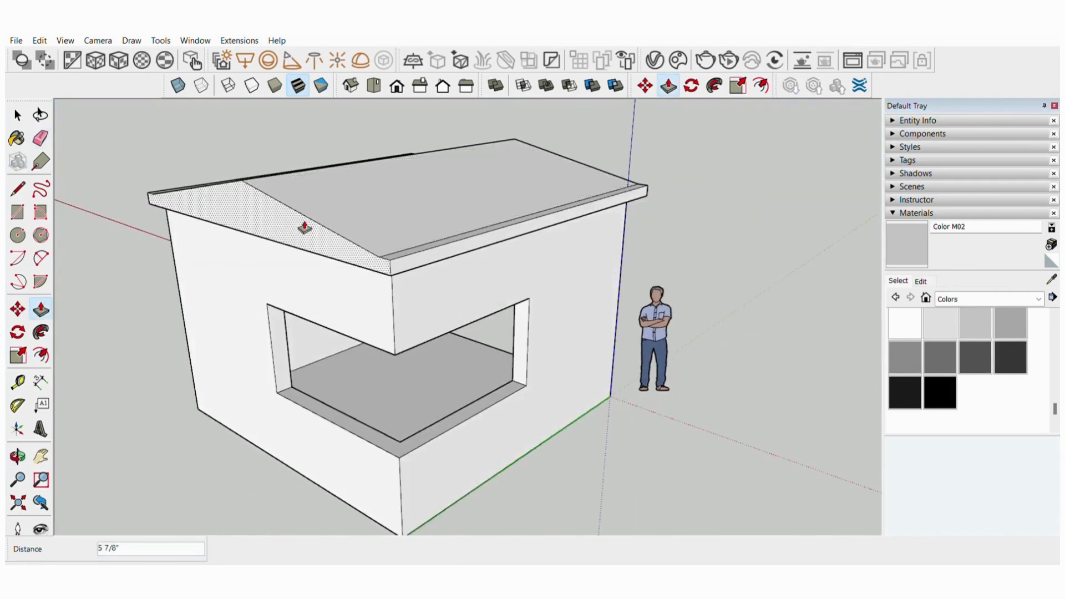
pyautogui.write('6')
pyautogui.press('Return')
# Examine the building's open front, interior and roof from several angles.
pyautogui.moveTo(304, 226)
pyautogui.mouseDown(button='middle')
pyautogui.moveTo(423, 238)
pyautogui.moveTo(178, 266)
pyautogui.moveTo(266, 307)
pyautogui.moveTo(573, 357)
pyautogui.moveTo(361, 309)
pyautogui.moveTo(295, 316)
pyautogui.moveTo(585, 238)
pyautogui.moveTo(226, 241)
pyautogui.moveTo(549, 223)
pyautogui.moveTo(321, 231)
pyautogui.mouseUp(button='middle')
pyautogui.press('p')
pyautogui.scroll(3, 481, 314)
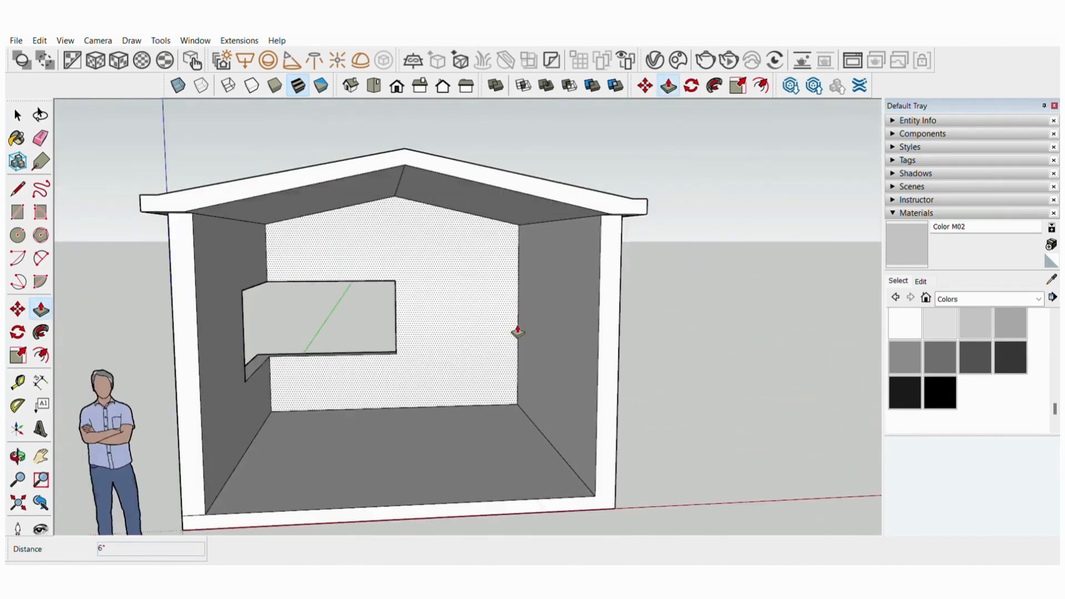
pyautogui.moveTo(517, 332); pyautogui.dragTo(501, 314, button='middle')
pyautogui.scroll(-3, 492, 357)
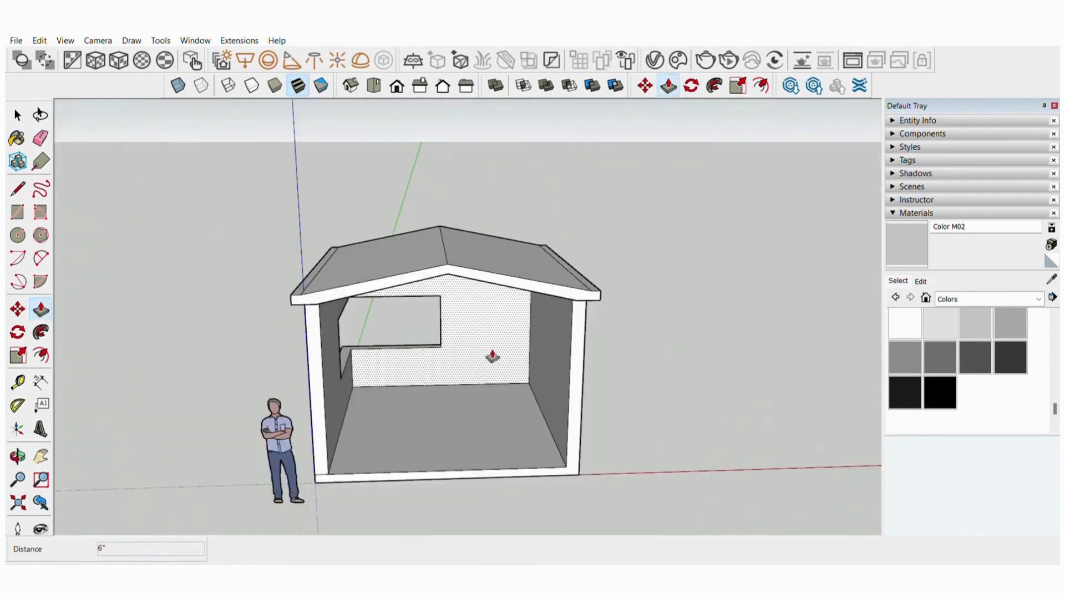
pyautogui.moveTo(492, 357); pyautogui.dragTo(421, 336, button='middle')
pyautogui.scroll(3, 421, 335)
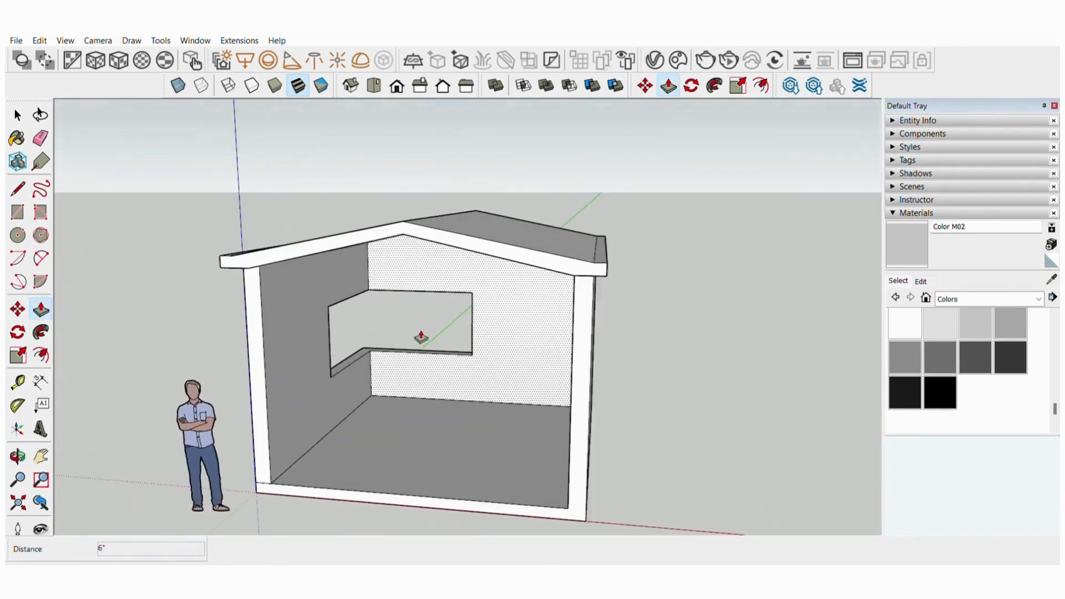
# Paint both roof slopes and their edge strips with the Roofing Shingles GAF Estates material, leaving the front fascia unpainted.
pyautogui.click(17, 135)
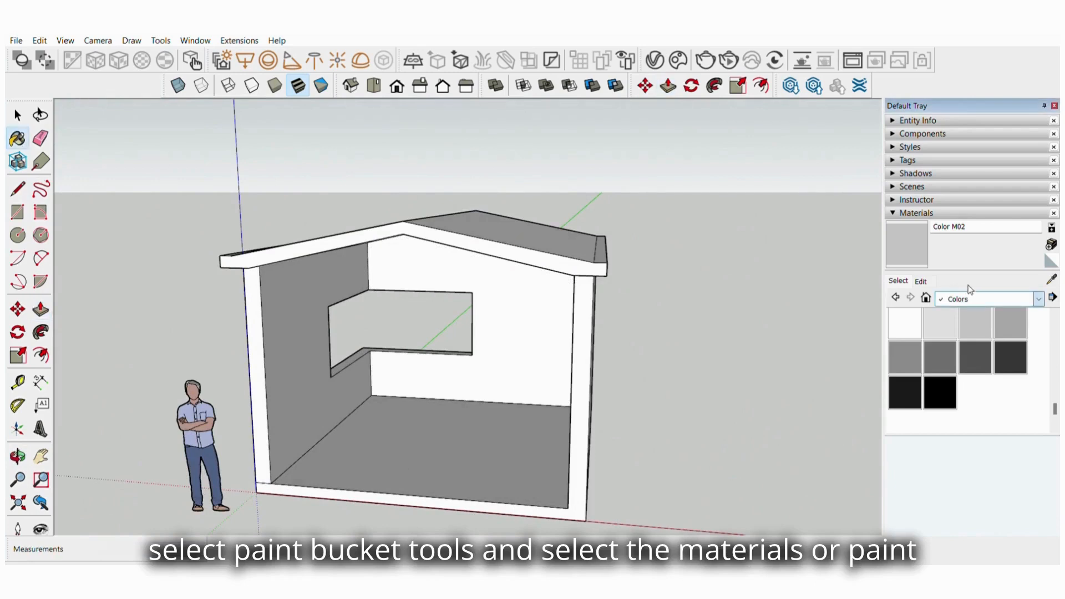
pyautogui.click(990, 401)
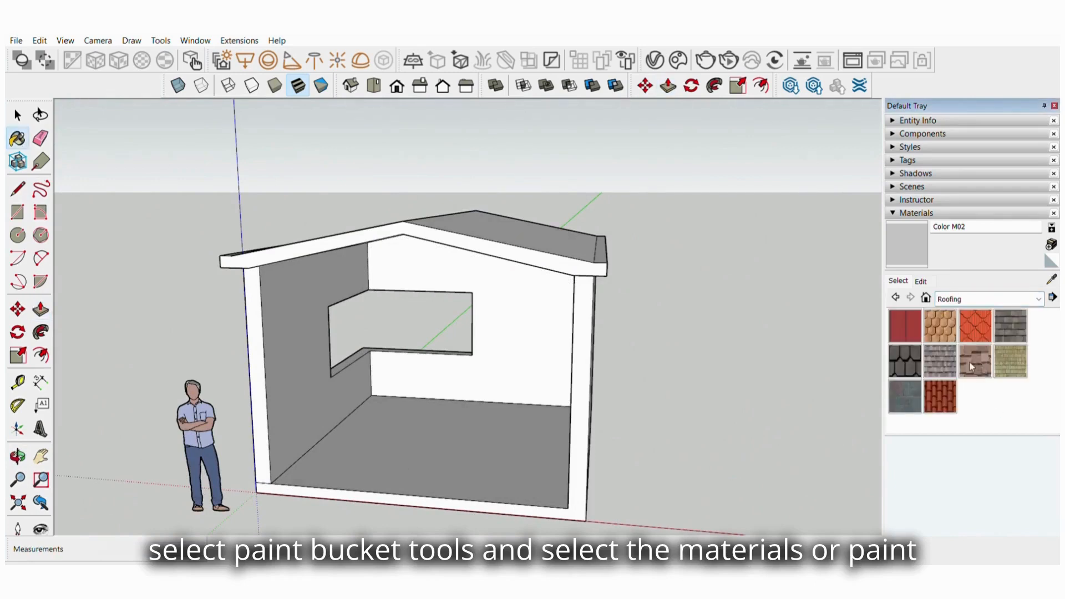
pyautogui.click(906, 361)
pyautogui.moveTo(831, 233); pyautogui.dragTo(656, 297, button='middle')
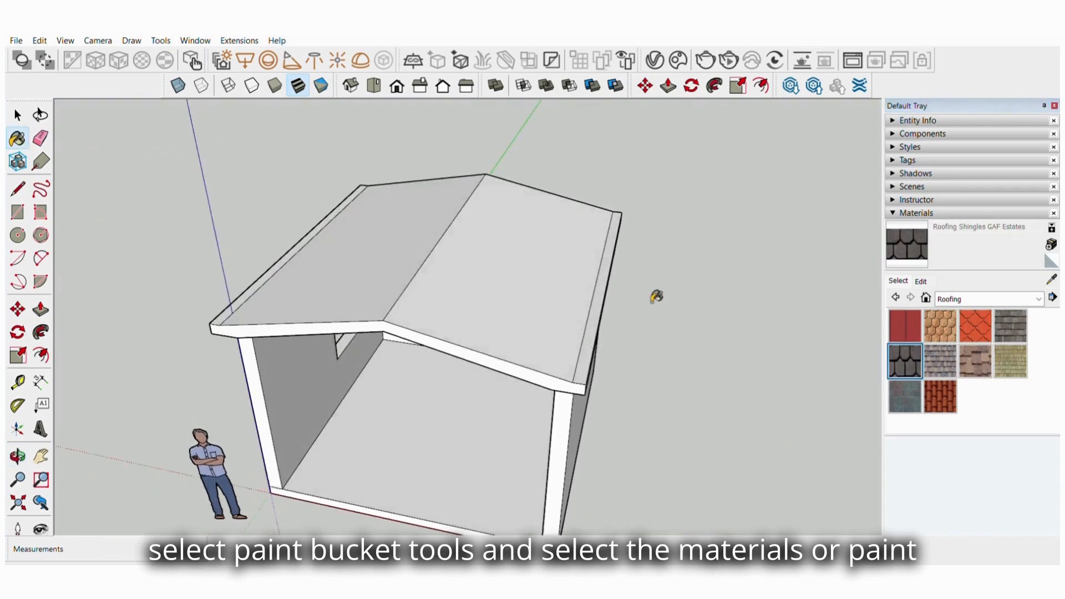
pyautogui.click(556, 279)
pyautogui.click(398, 262)
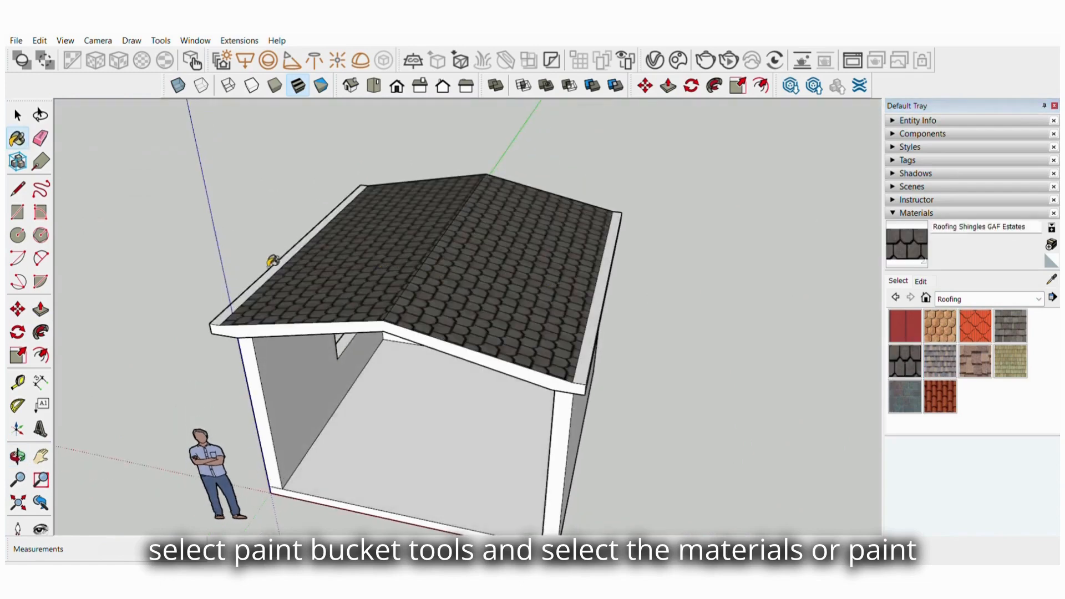
pyautogui.scroll(3, 255, 284)
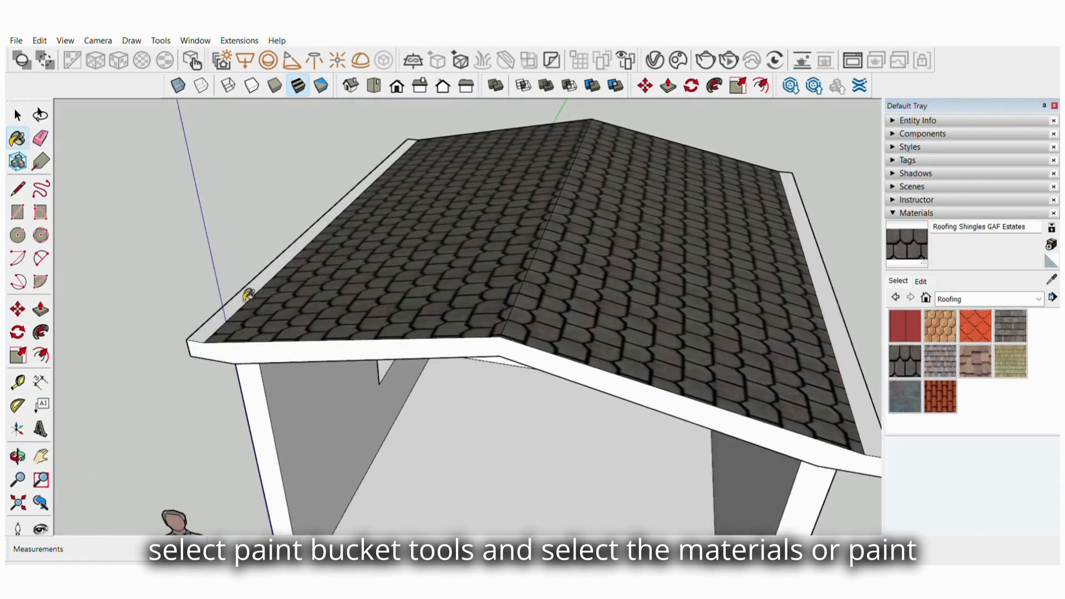
pyautogui.click(832, 280)
pyautogui.moveTo(829, 287); pyautogui.dragTo(585, 271, button='middle')
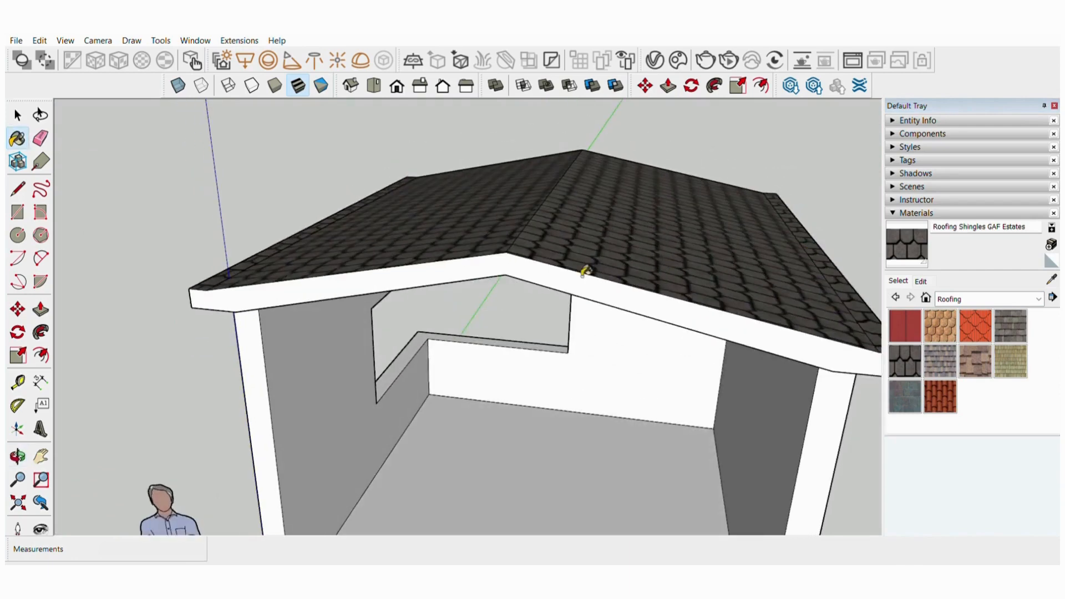
pyautogui.click(553, 275)
pyautogui.hotkey('ctrl', 'z')
# Paint the outer side wall opposite the corner window with 0135_DarkGray from the Colors-Named collection.
pyautogui.moveTo(838, 373); pyautogui.dragTo(693, 366, button='middle')
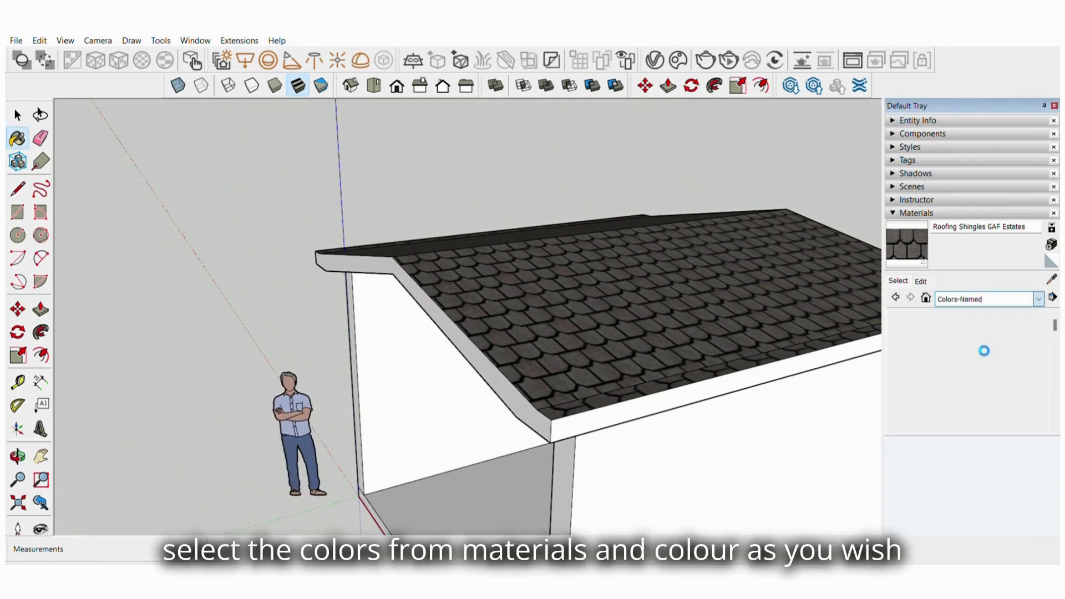
pyautogui.scroll(-5, 976, 358)
pyautogui.scroll(-10, 973, 353)
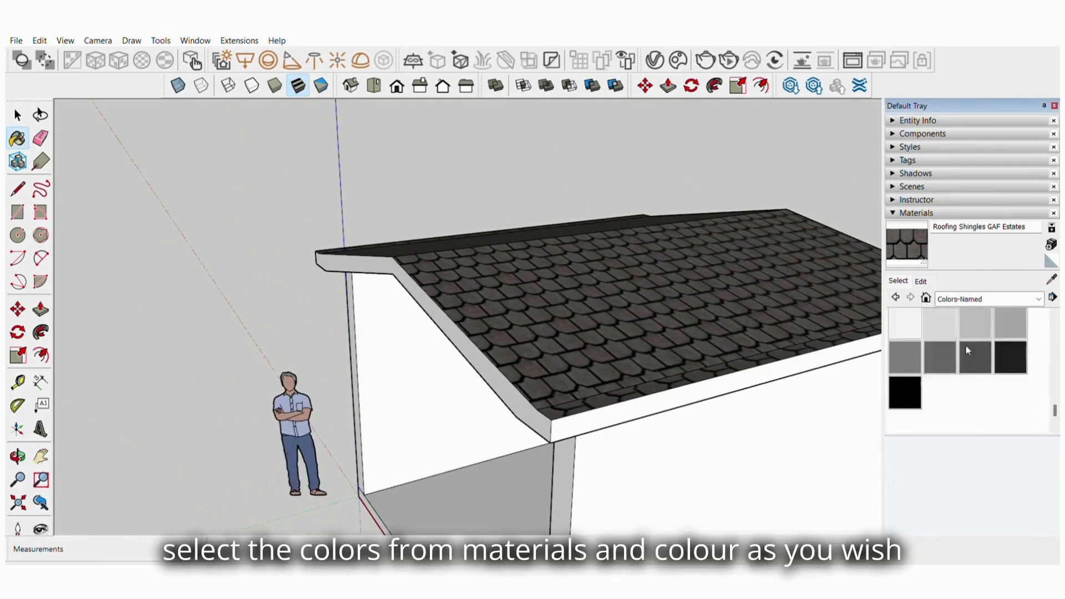
pyautogui.scroll(2, 967, 353)
pyautogui.click(976, 349)
pyautogui.click(638, 447)
# Try to paint the front end of the side wall with 0135_DarkGray, and undo it.
pyautogui.keyDown('shift'); pyautogui.moveTo(631, 445); pyautogui.dragTo(693, 256, button='middle'); pyautogui.keyUp('shift')
pyautogui.scroll(-2, 693, 259)
pyautogui.click(655, 309)
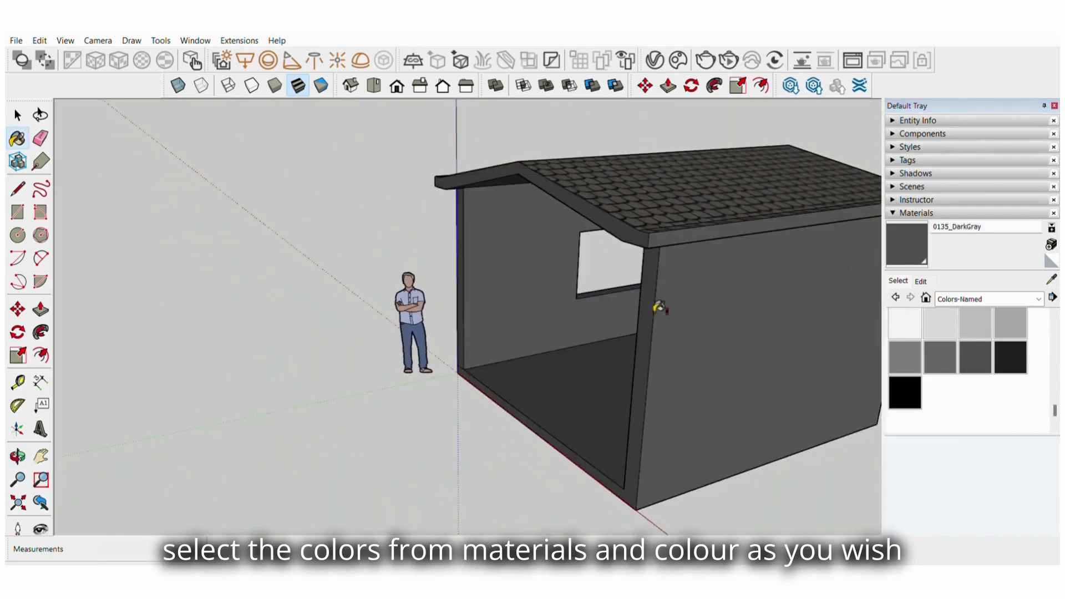
pyautogui.hotkey('ctrl', 'z')
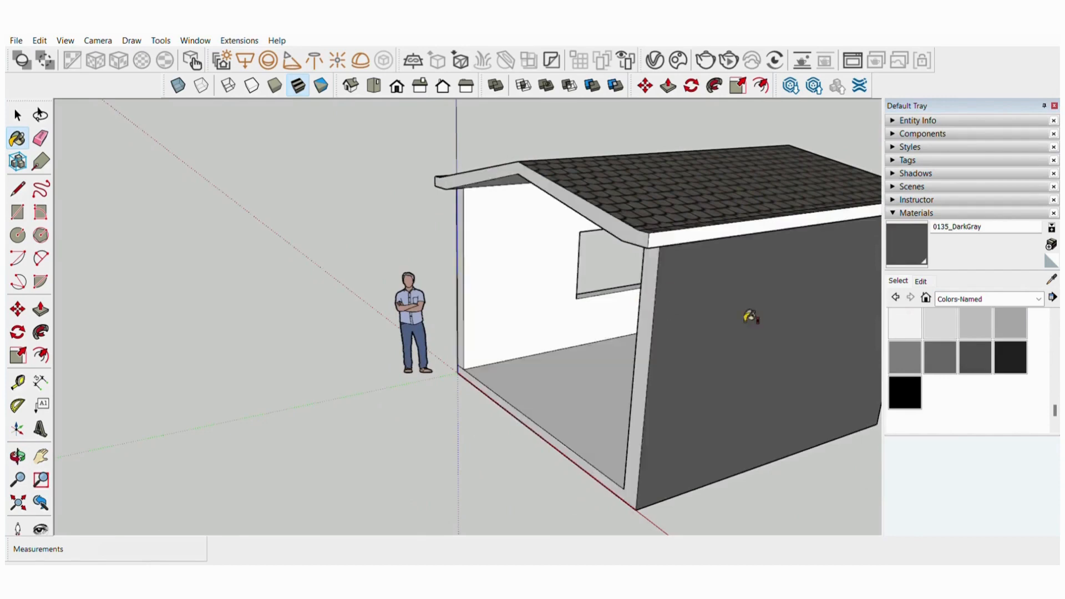
# Try to paint the outer side wall containing the corner window with 0135_DarkGray, and undo it.
pyautogui.moveTo(750, 313); pyautogui.dragTo(499, 317, button='middle')
pyautogui.click(534, 327)
pyautogui.moveTo(619, 321); pyautogui.dragTo(668, 278, button='middle')
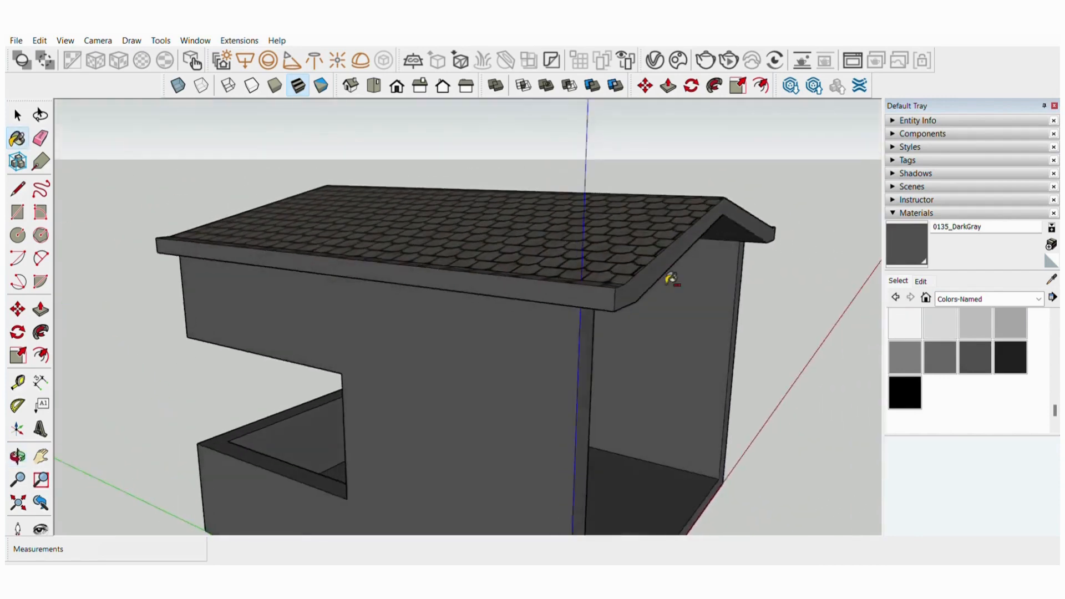
pyautogui.hotkey('ctrl', 'z')
# Draw a vertical line down the window opening's edge on the side wall and paint that wall 0135_DarkGray.
pyautogui.press('l')
pyautogui.click(342, 373)
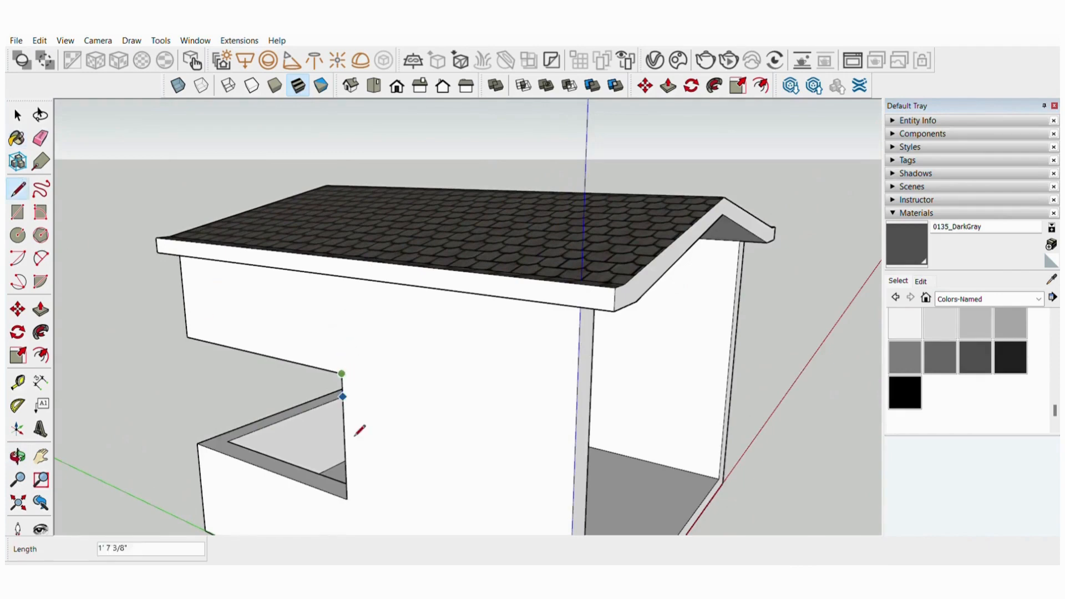
pyautogui.click(982, 356)
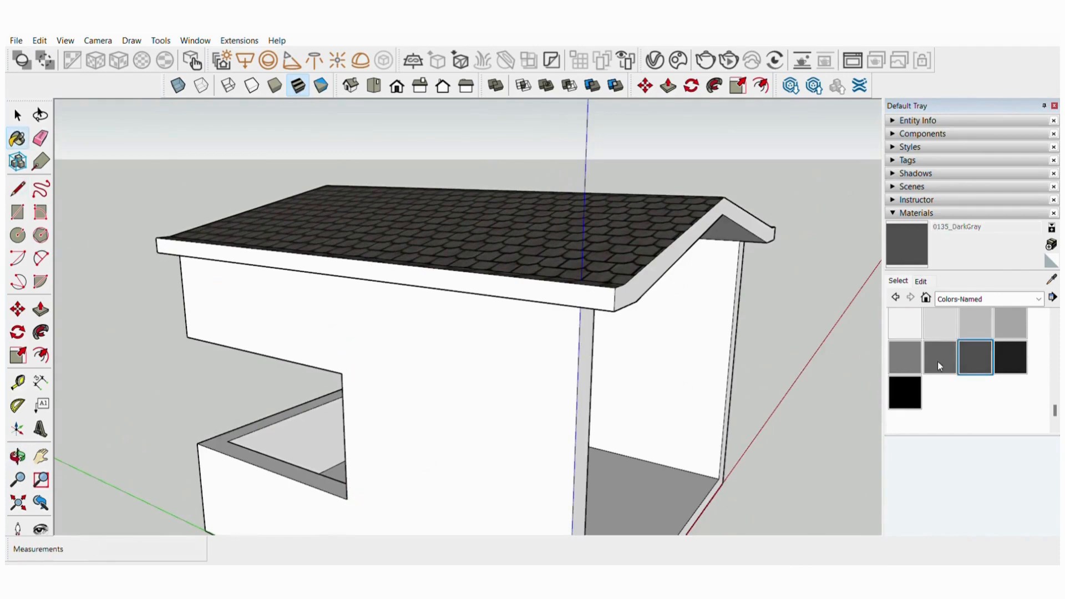
pyautogui.click(549, 409)
pyautogui.moveTo(549, 409); pyautogui.dragTo(762, 387, button='middle')
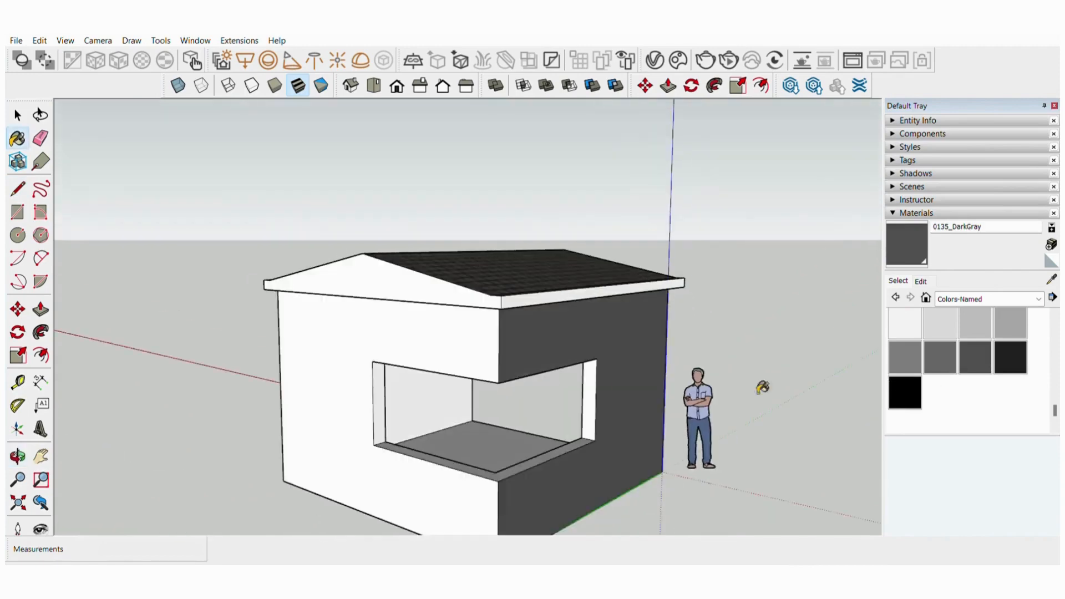
# Paint the outer back wall and the front ends of both side walls with 0135_DarkGray.
pyautogui.click(491, 358)
pyautogui.moveTo(381, 352); pyautogui.dragTo(885, 356, button='middle')
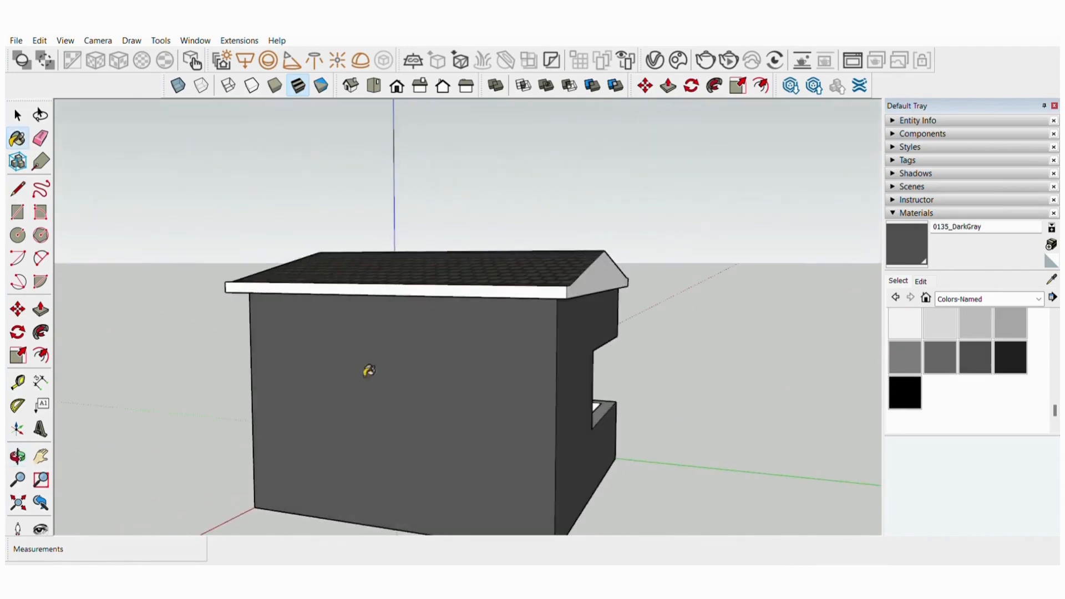
pyautogui.moveTo(368, 368); pyautogui.dragTo(702, 382, button='middle')
pyautogui.click(581, 368)
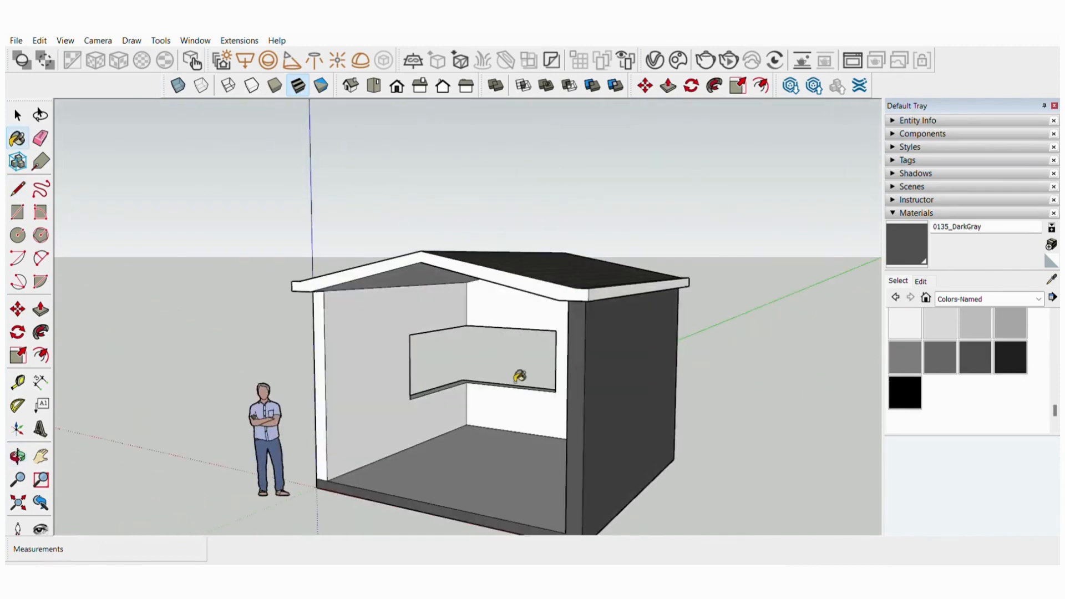
pyautogui.moveTo(520, 376); pyautogui.dragTo(557, 449, button='middle')
pyautogui.click(394, 380)
# Paint the sill, jambs and header underside of the corner window opening with 0135_DarkGray.
pyautogui.moveTo(394, 381)
pyautogui.mouseDown(button='middle')
pyautogui.moveTo(742, 385)
pyautogui.moveTo(761, 449)
pyautogui.mouseUp(button='middle')
pyautogui.click(340, 413)
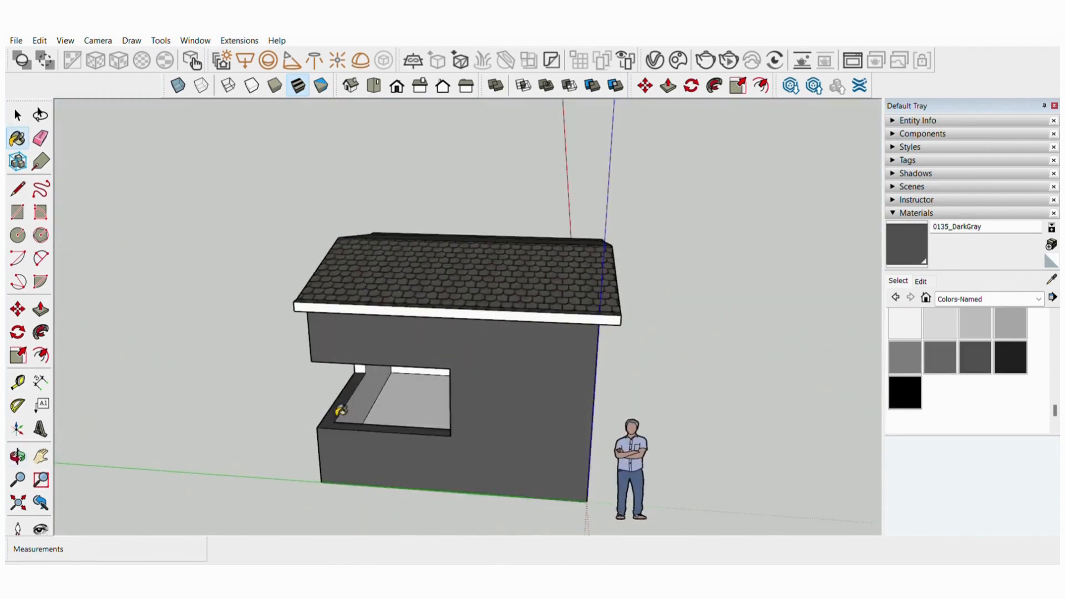
pyautogui.moveTo(349, 395); pyautogui.dragTo(477, 200, button='middle')
pyautogui.click(342, 332)
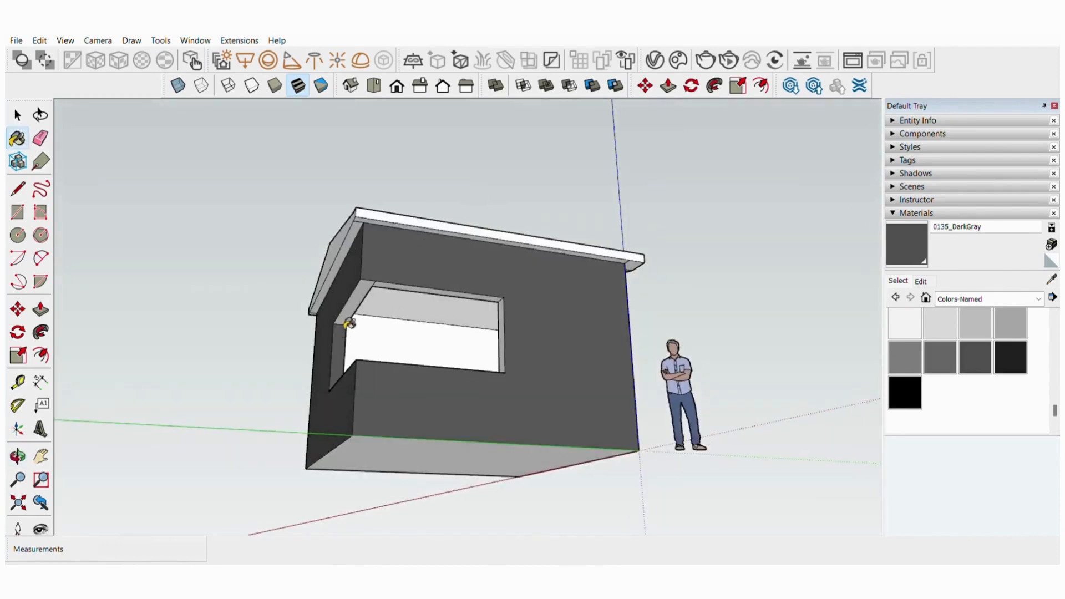
pyautogui.click(357, 308)
pyautogui.moveTo(363, 301); pyautogui.dragTo(414, 251, button='middle')
pyautogui.click(414, 251)
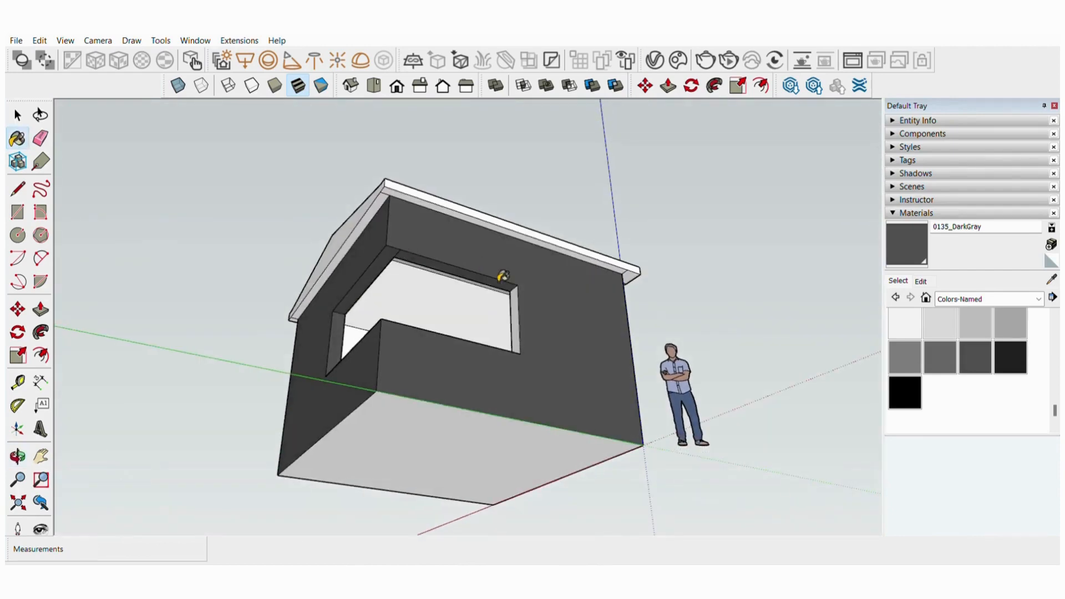
pyautogui.click(520, 311)
pyautogui.moveTo(520, 311); pyautogui.dragTo(522, 471, button='middle')
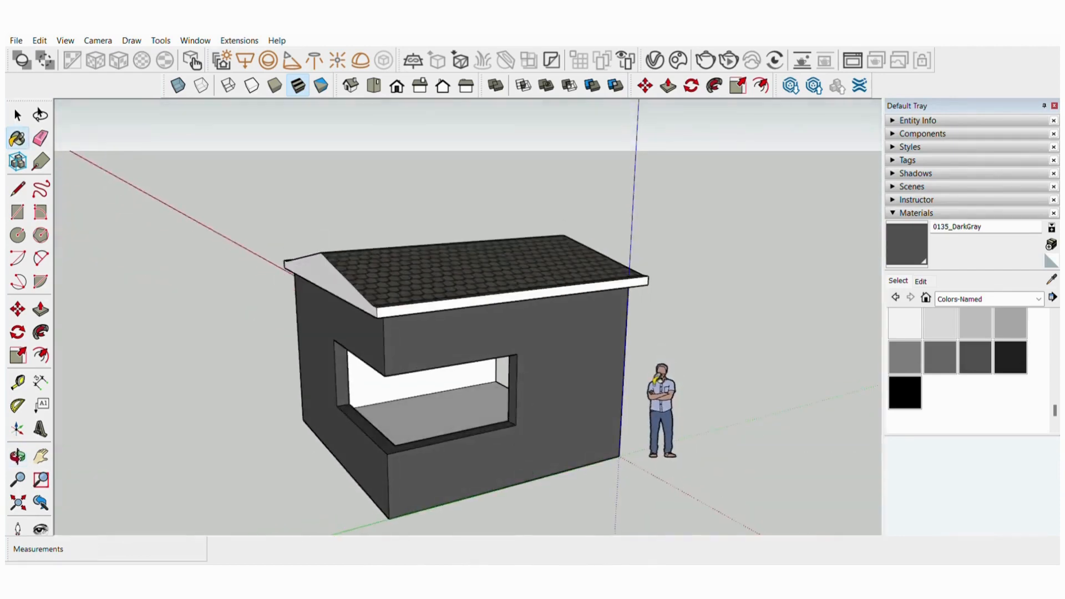
# Paint the white gable faces and eave edges of the roof with 0135_DarkGray.
pyautogui.moveTo(657, 380)
pyautogui.mouseDown(button='middle')
pyautogui.moveTo(632, 294)
pyautogui.moveTo(542, 303)
pyautogui.moveTo(561, 312)
pyautogui.mouseUp(button='middle')
pyautogui.click(630, 296)
pyautogui.click(567, 298)
pyautogui.click(642, 316)
pyautogui.moveTo(641, 316)
pyautogui.mouseDown(button='middle')
pyautogui.moveTo(575, 303)
pyautogui.moveTo(797, 302)
pyautogui.moveTo(625, 373)
pyautogui.moveTo(725, 295)
pyautogui.moveTo(738, 304)
pyautogui.mouseUp(button='middle')
pyautogui.click(576, 301)
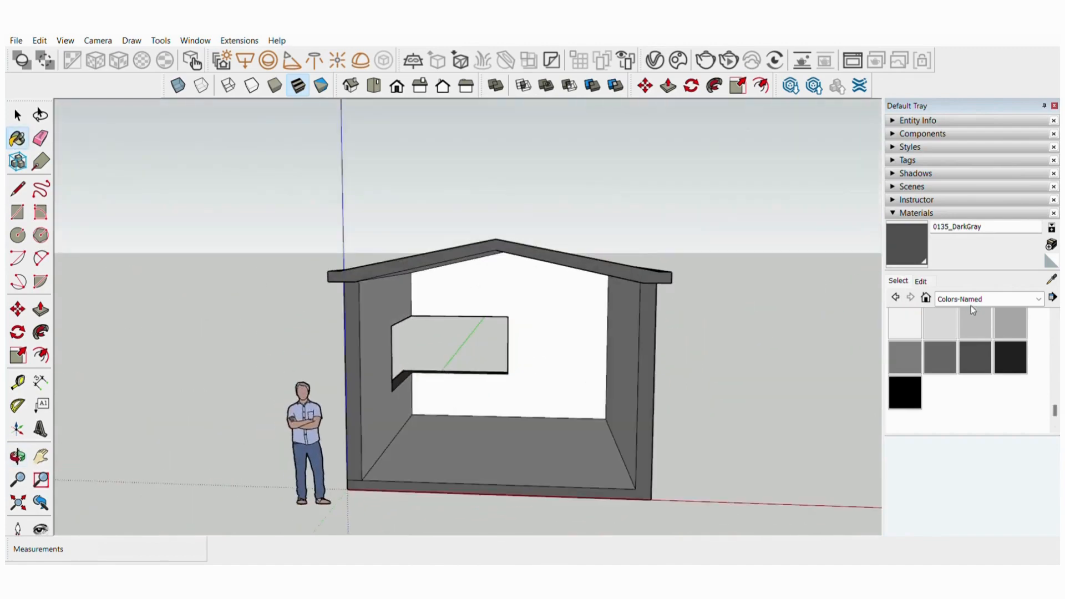
# Paint the interior face of the back wall and the sloped undersides of the roof with 0132_LightGray.
pyautogui.click(1004, 315)
pyautogui.click(541, 379)
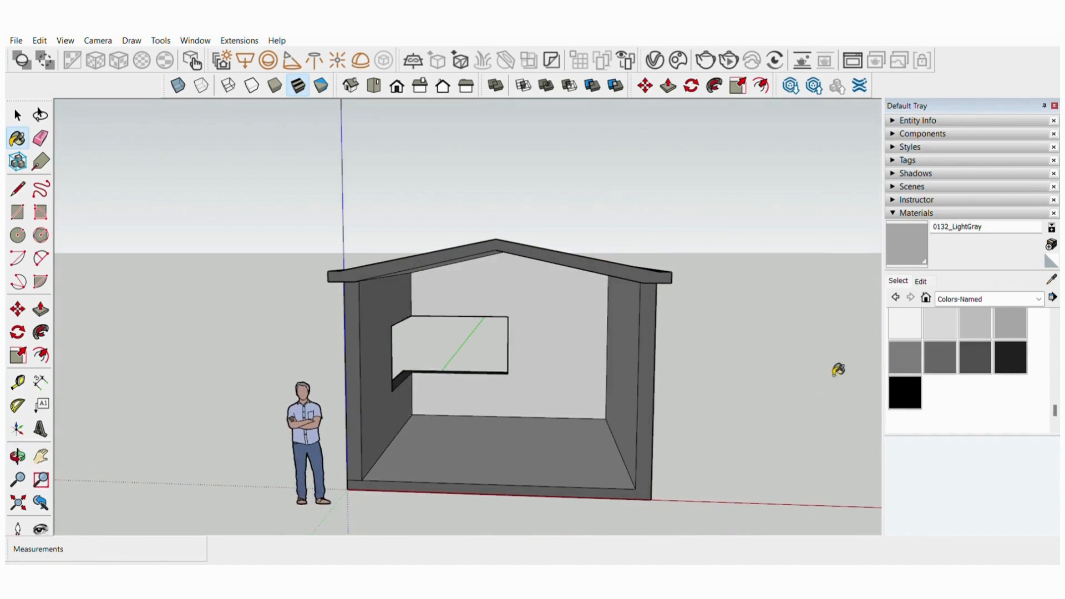
pyautogui.moveTo(555, 381)
pyautogui.mouseDown(button='middle')
pyautogui.moveTo(361, 380)
pyautogui.moveTo(708, 381)
pyautogui.moveTo(431, 380)
pyautogui.moveTo(646, 399)
pyautogui.moveTo(666, 380)
pyautogui.mouseUp(button='middle')
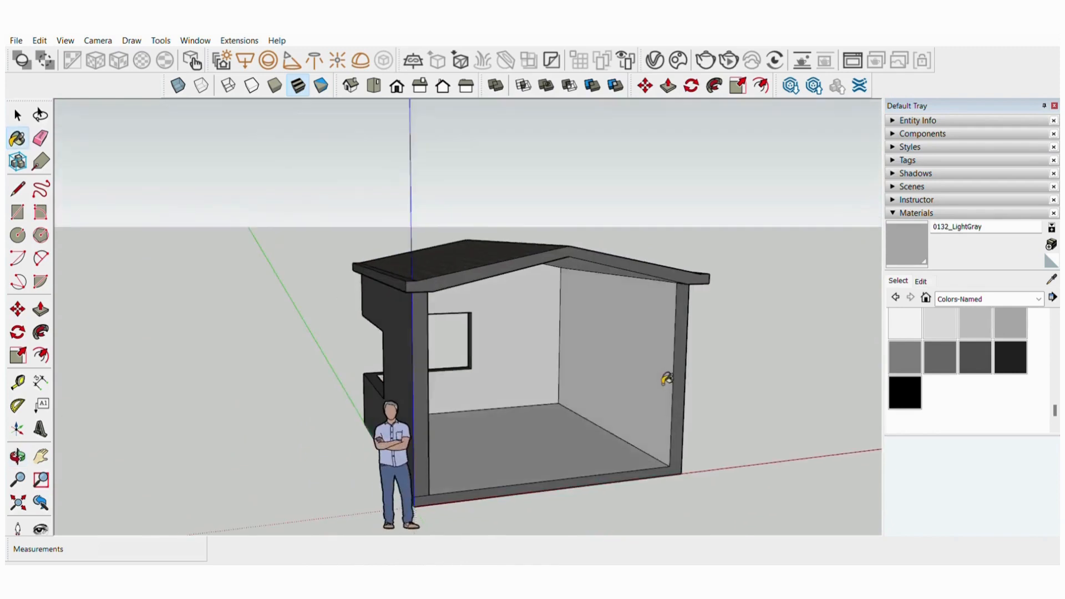
pyautogui.moveTo(636, 303)
pyautogui.mouseDown(button='middle')
pyautogui.moveTo(784, 368)
pyautogui.moveTo(613, 247)
pyautogui.mouseUp(button='middle')
pyautogui.click(577, 251)
pyautogui.click(498, 237)
pyautogui.moveTo(497, 237); pyautogui.dragTo(427, 357, button='middle')
# Apply 0129_WhiteSmoke to the two sloped undersides of the roof inside the building.
pyautogui.click(911, 321)
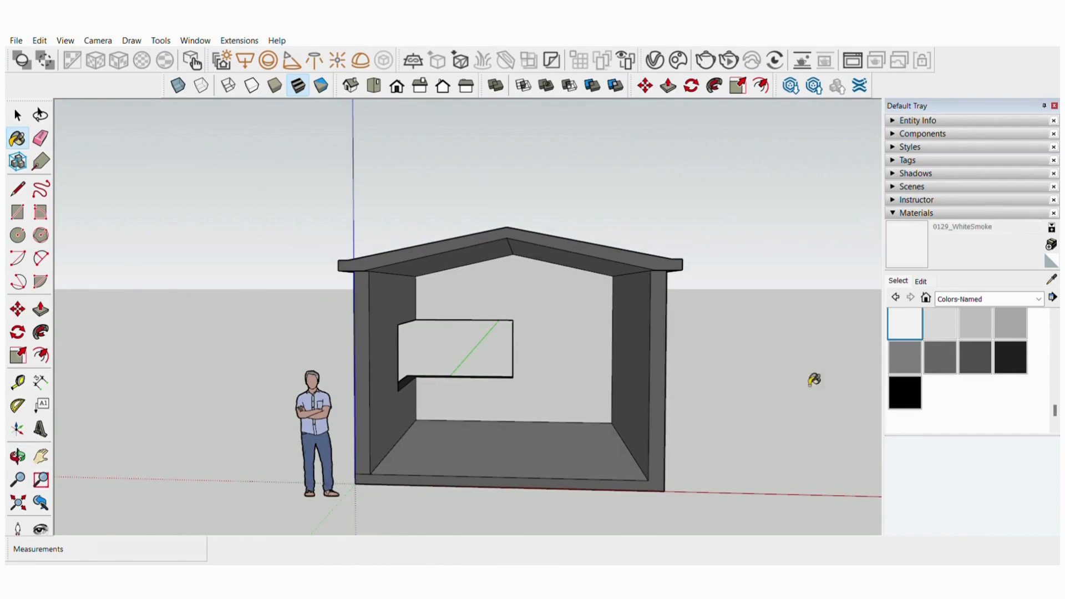
pyautogui.scroll(2, 496, 349)
pyautogui.moveTo(519, 326)
pyautogui.mouseDown(button='middle')
pyautogui.moveTo(511, 193)
pyautogui.moveTo(542, 287)
pyautogui.moveTo(404, 242)
pyautogui.moveTo(627, 212)
pyautogui.moveTo(507, 442)
pyautogui.moveTo(525, 390)
pyautogui.mouseUp(button='middle')
pyautogui.click(511, 194)
pyautogui.click(570, 178)
pyautogui.scroll(-3, 580, 333)
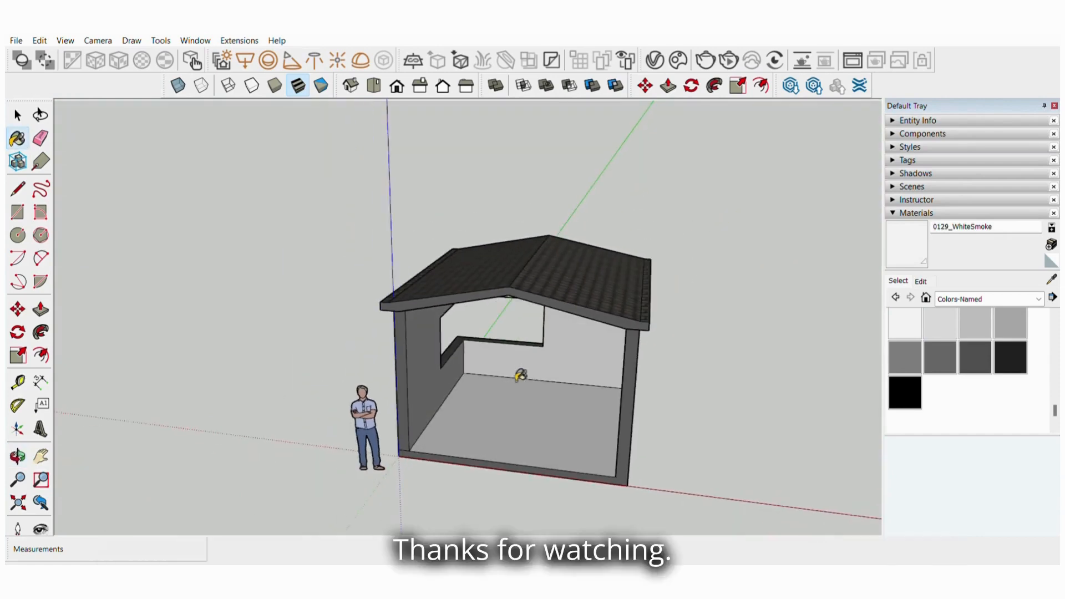